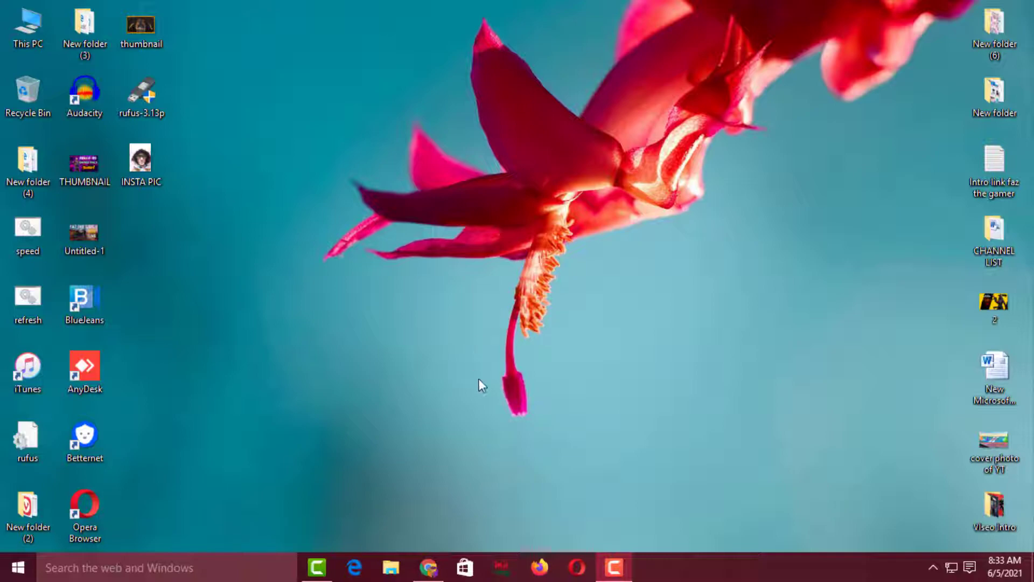
pyautogui.click(430, 569)
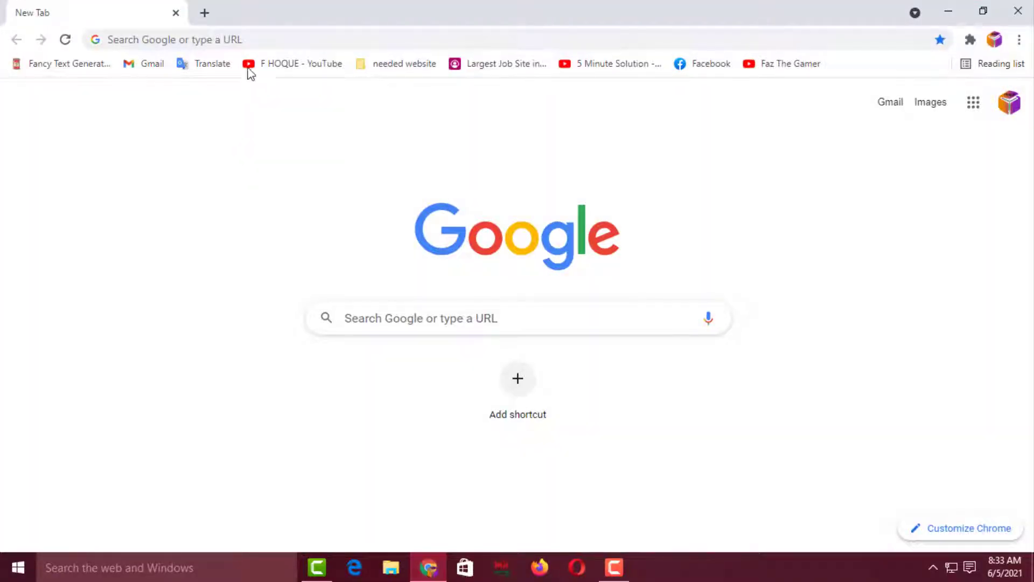
pyautogui.click(259, 39)
pyautogui.write('www.w')
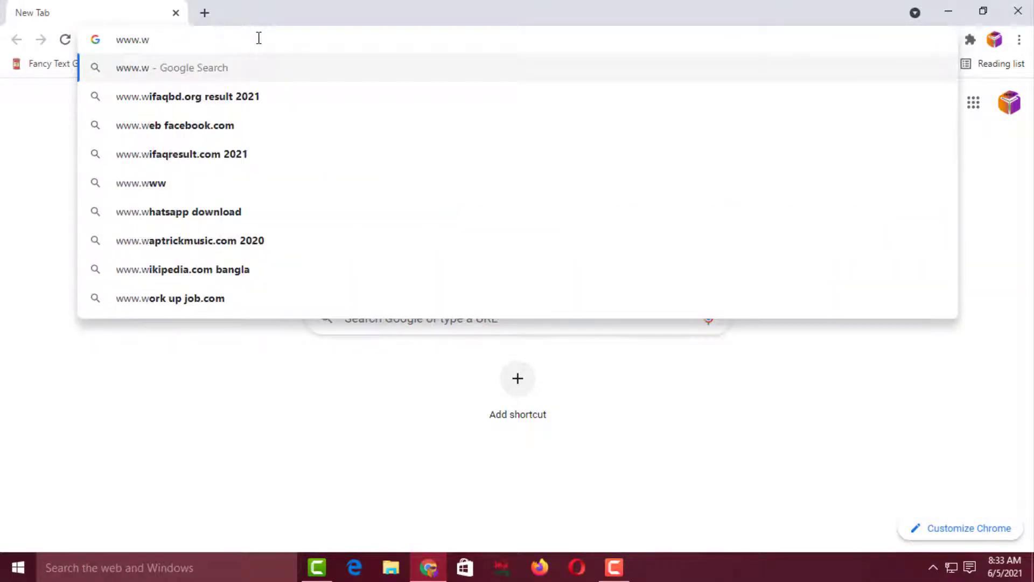
pyautogui.write('oo')
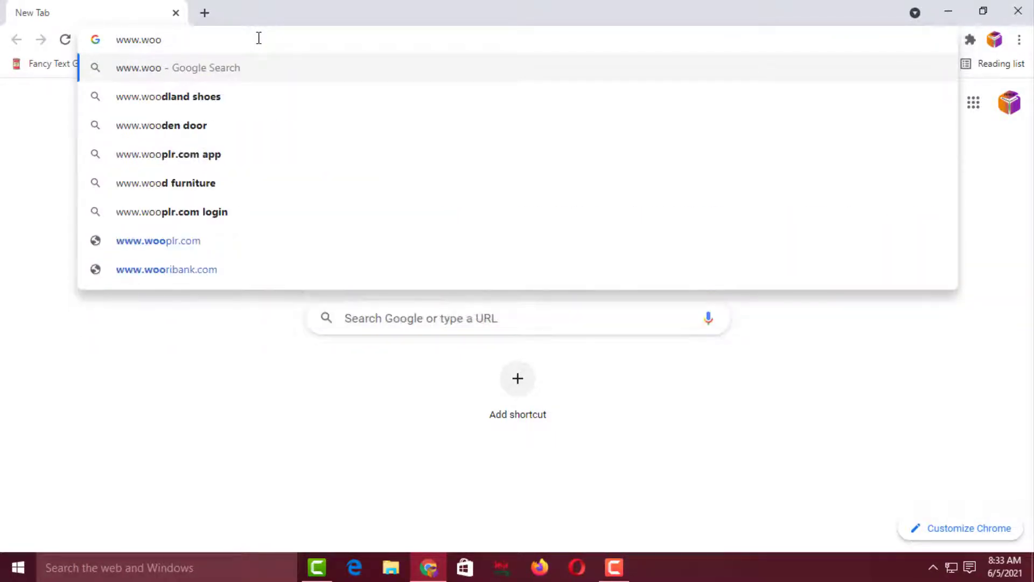
pyautogui.write('box')
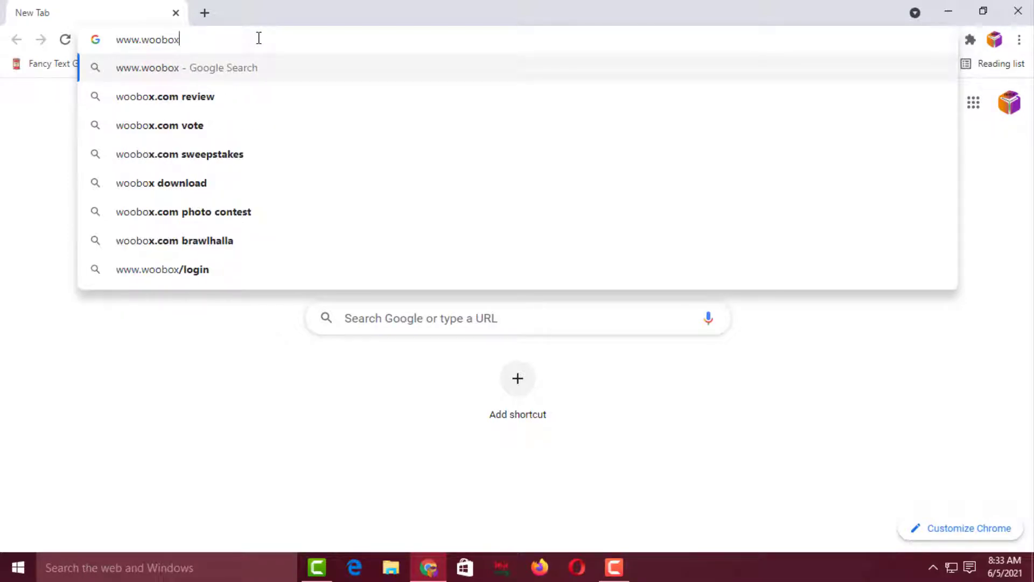
pyautogui.write('.com')
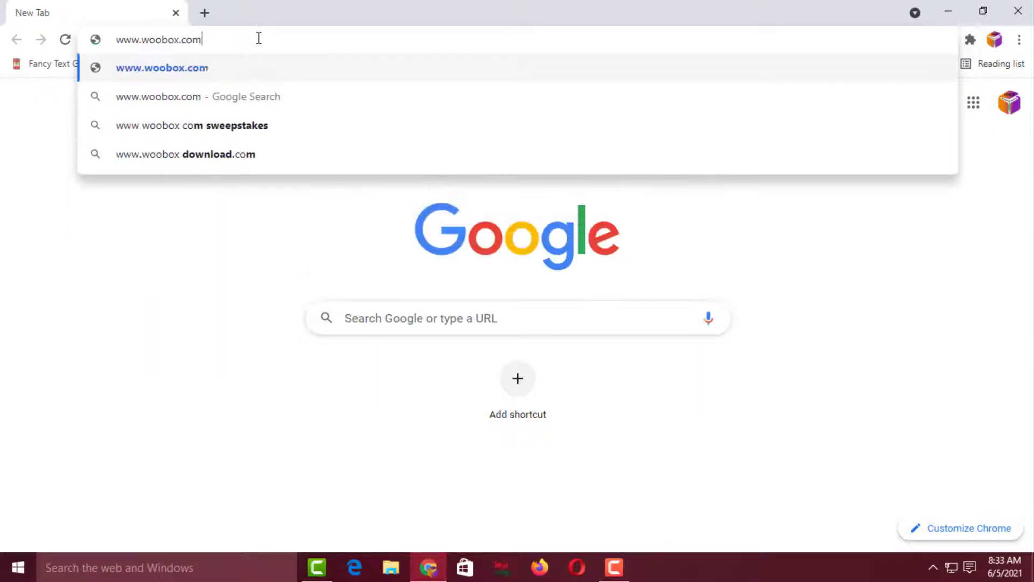
pyautogui.press('Return')
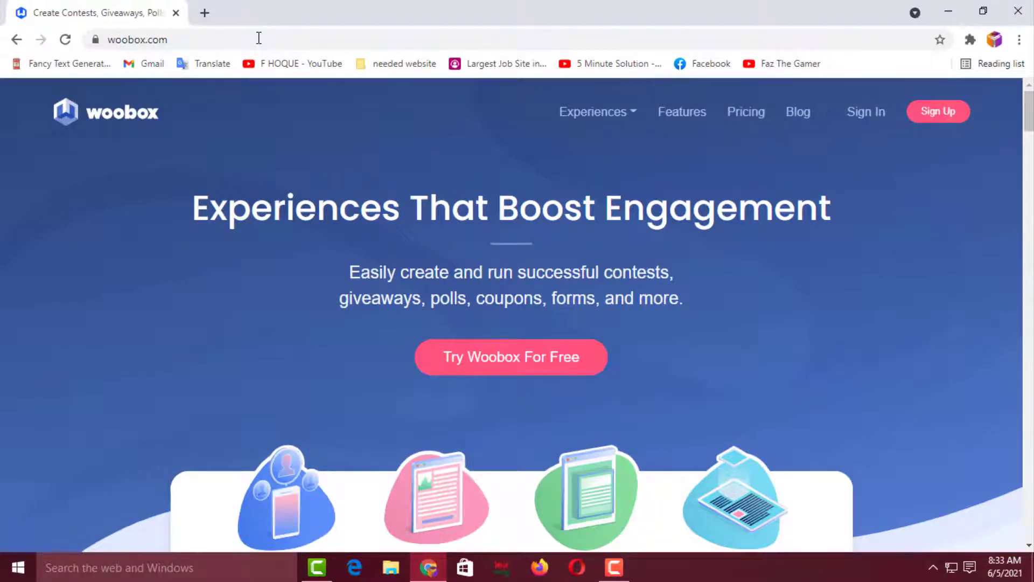
# Step: Start a Woobox sign-up with the current Facebook account, and open a second blank tab
pyautogui.click(947, 117)
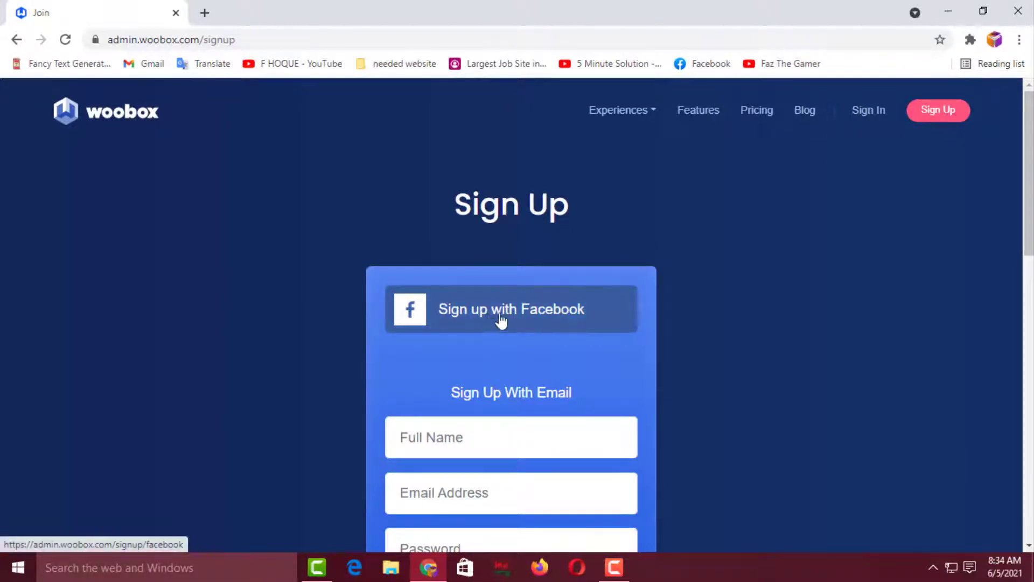
pyautogui.click(534, 316)
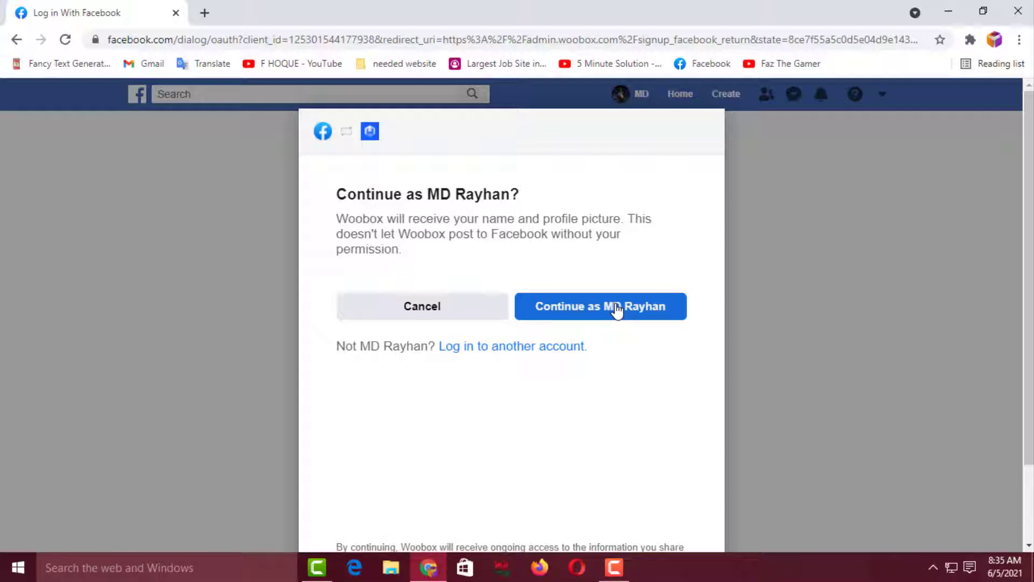
pyautogui.click(617, 311)
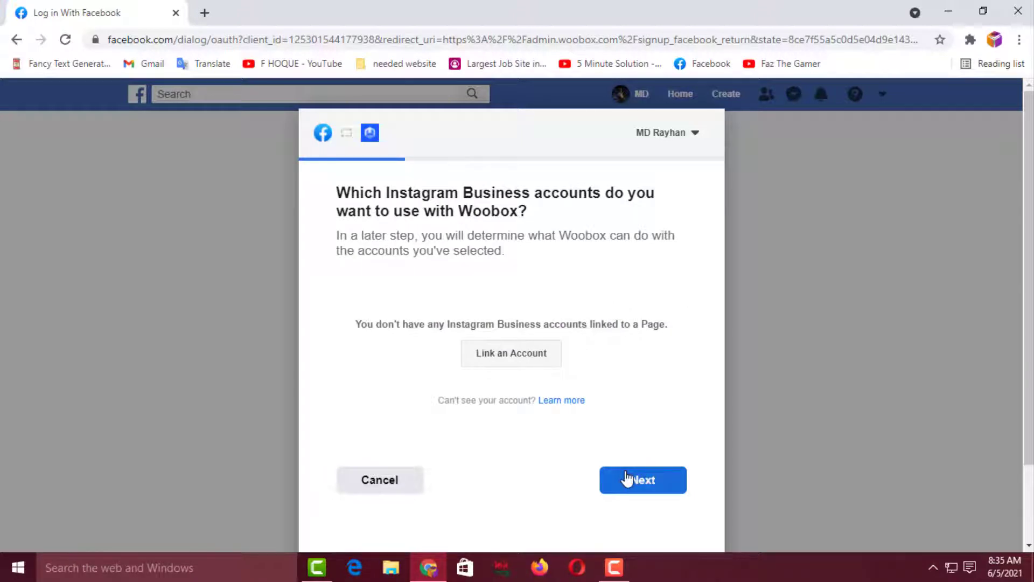
pyautogui.click(205, 14)
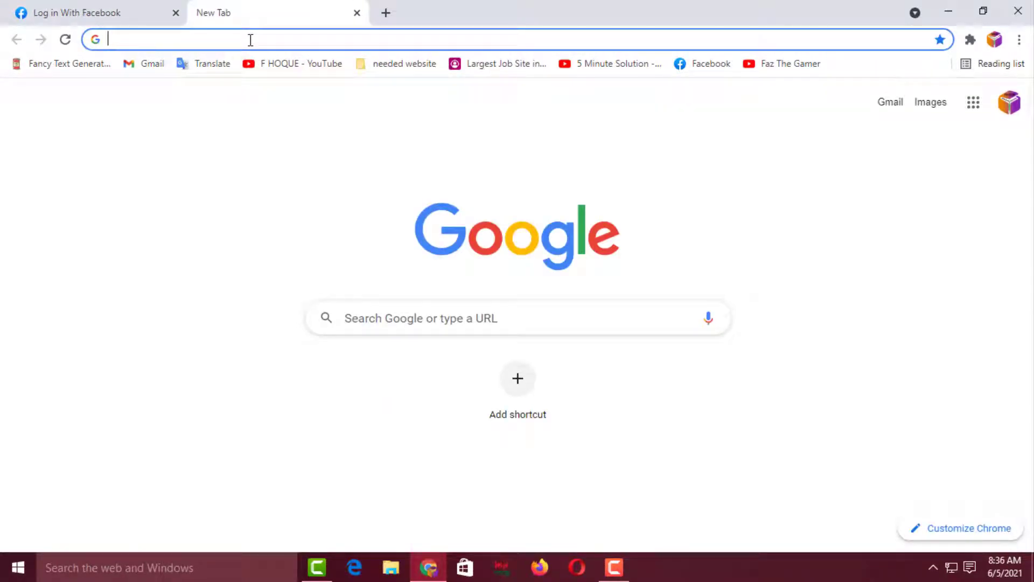
pyautogui.write('www')
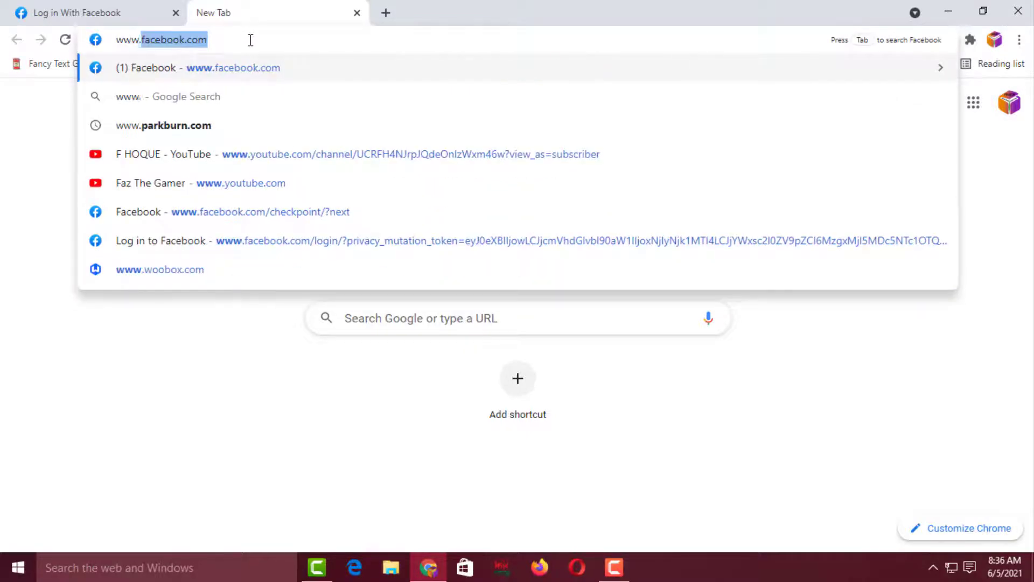
pyautogui.write('.twitter.com')
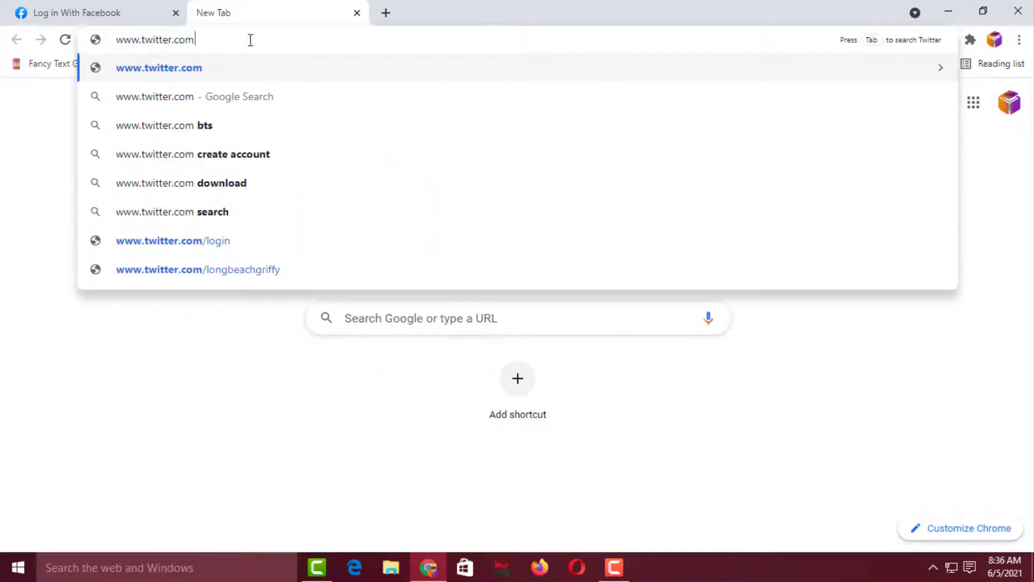
pyautogui.press('Return')
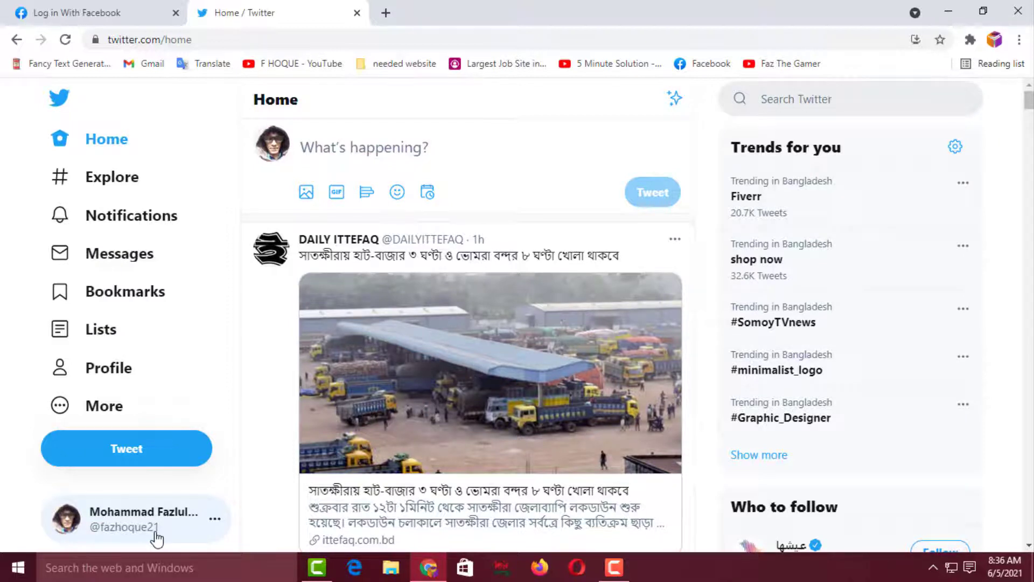
pyautogui.click(90, 5)
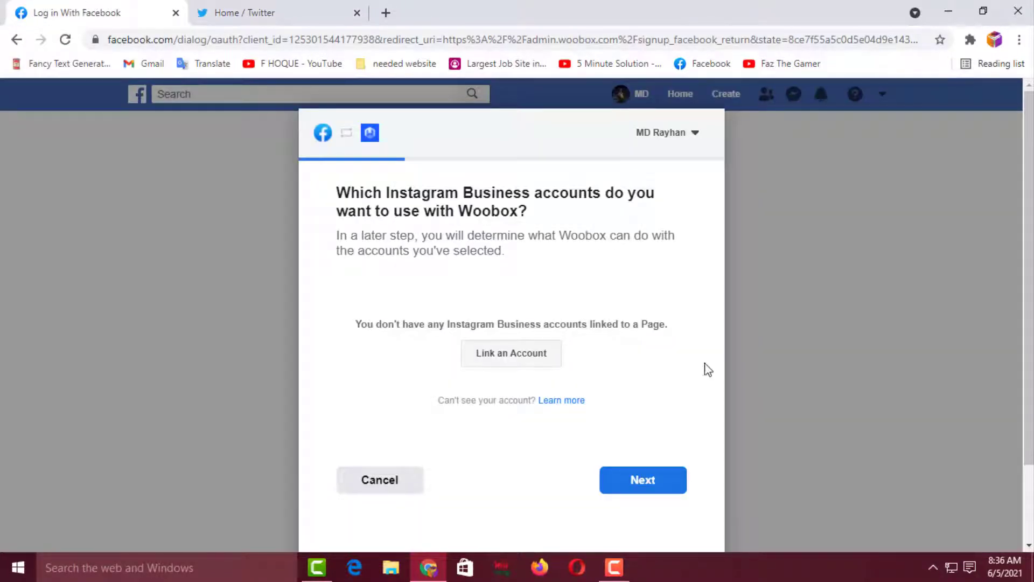
# Step: Skip Instagram accounts, select the Gamer Boy page, and grant Woobox the requested Facebook permissions
pyautogui.click(658, 486)
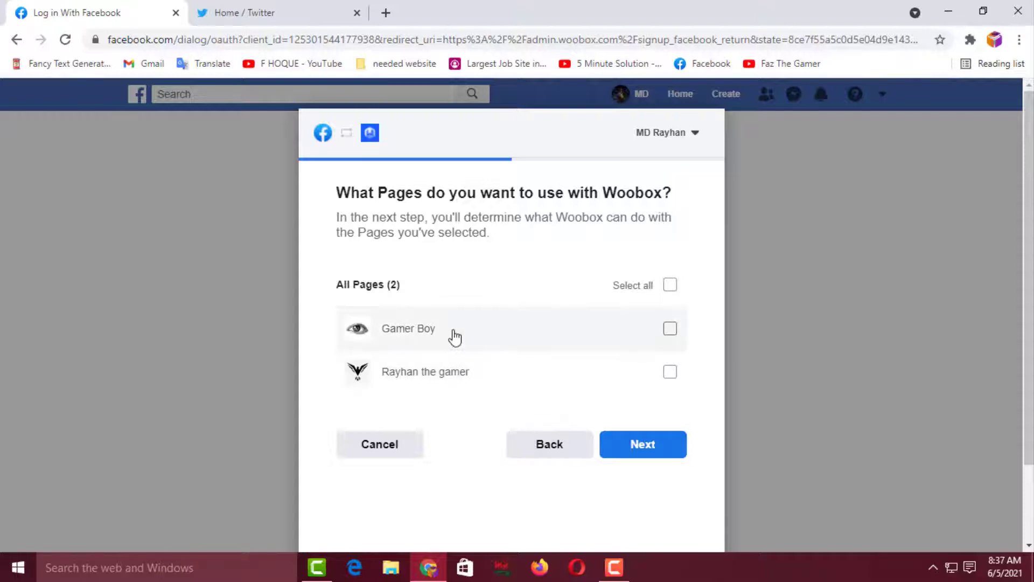
pyautogui.click(671, 334)
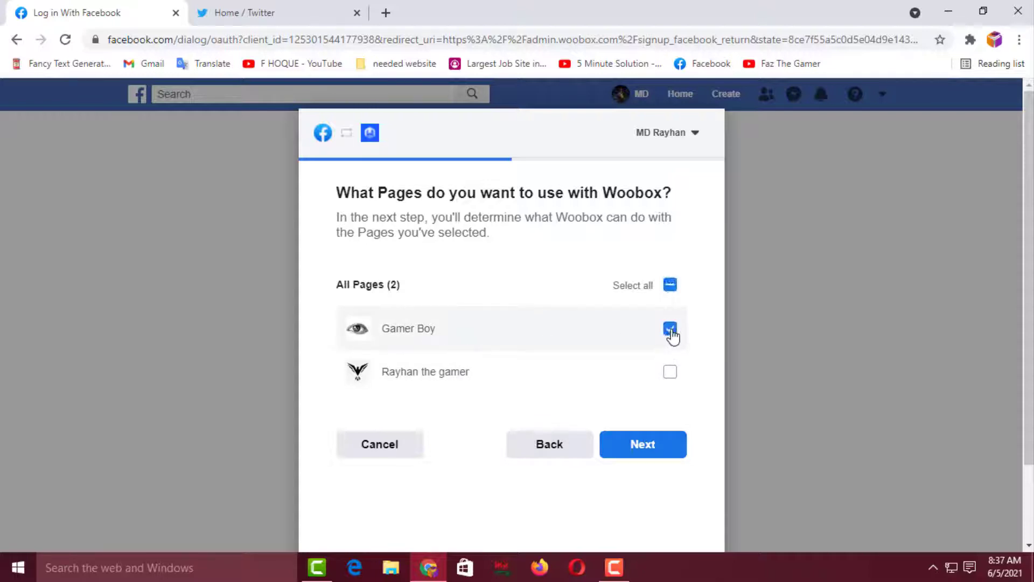
pyautogui.click(660, 455)
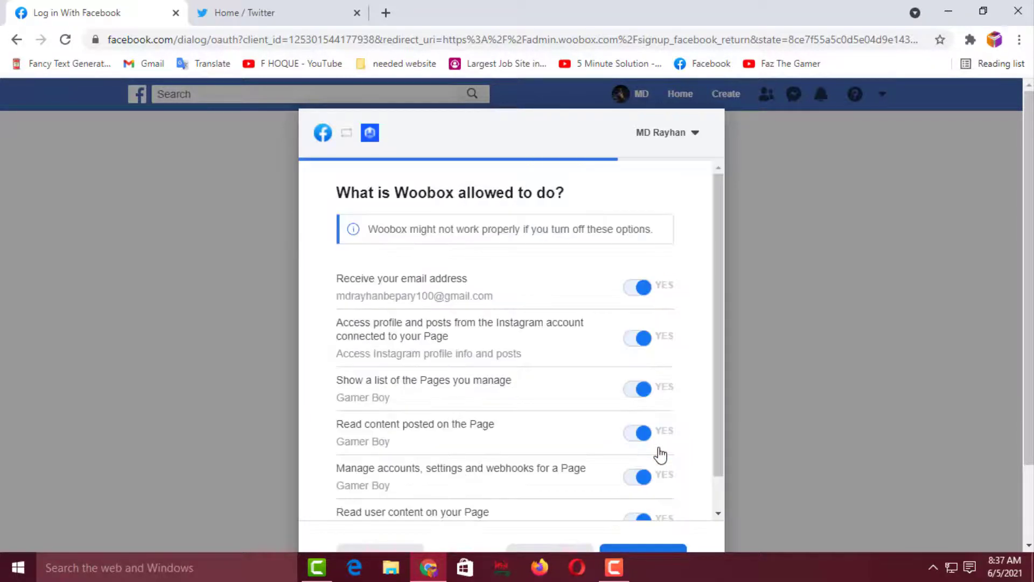
pyautogui.scroll(-2, 711, 305)
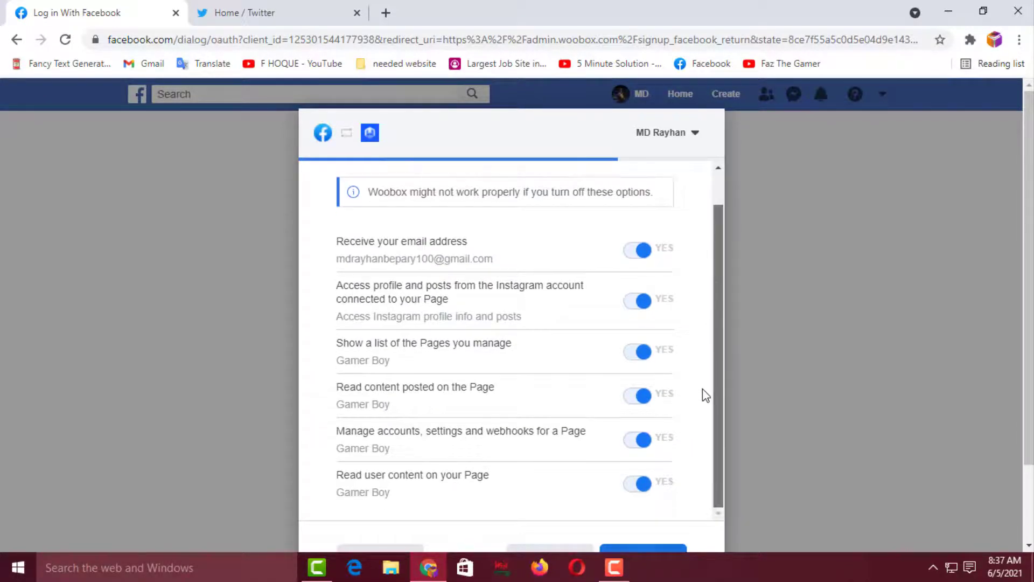
pyautogui.scroll(-1, 704, 393)
pyautogui.scroll(-2, 862, 431)
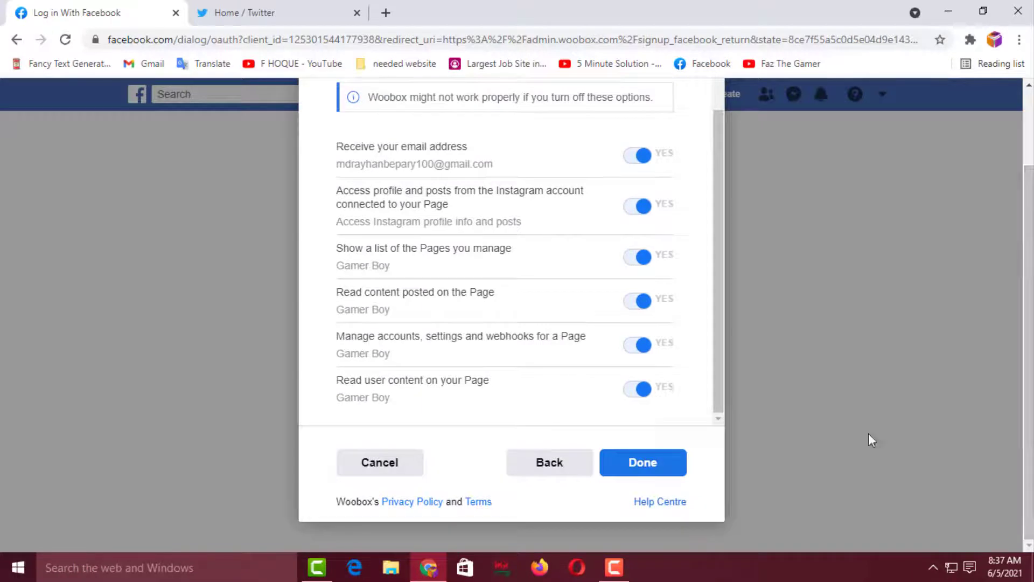
pyautogui.click(648, 467)
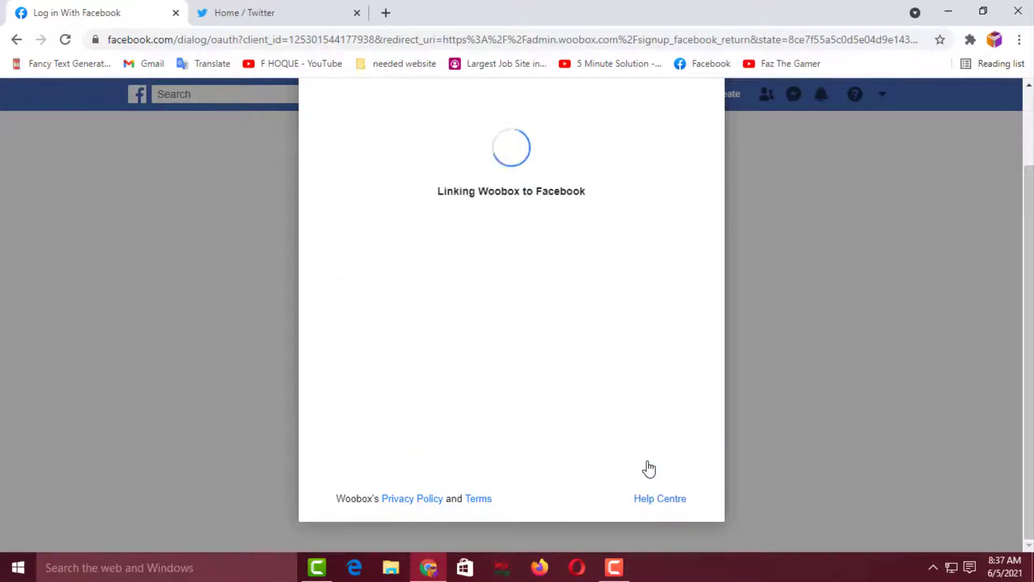
pyautogui.scroll(2, 603, 417)
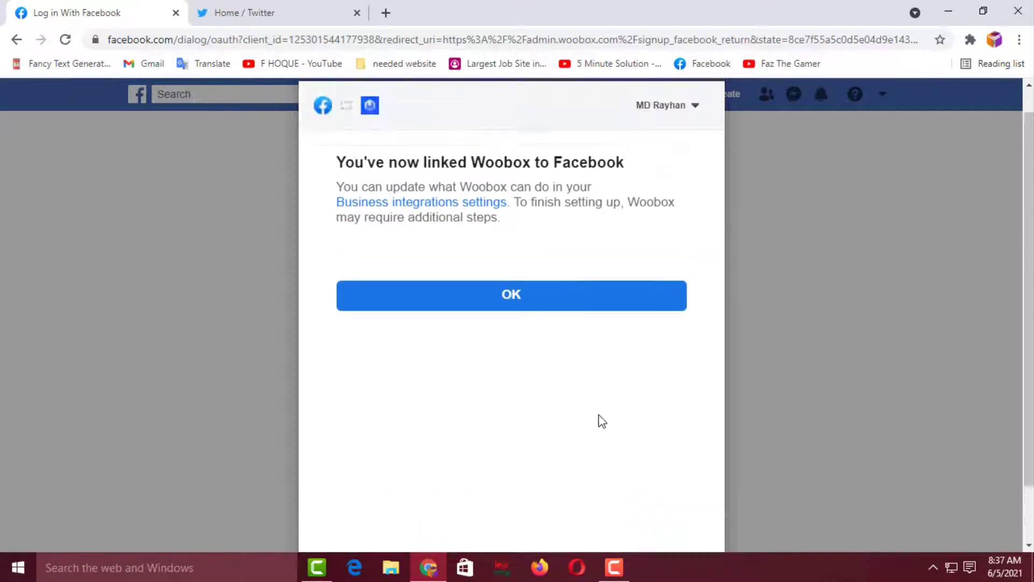
pyautogui.click(538, 325)
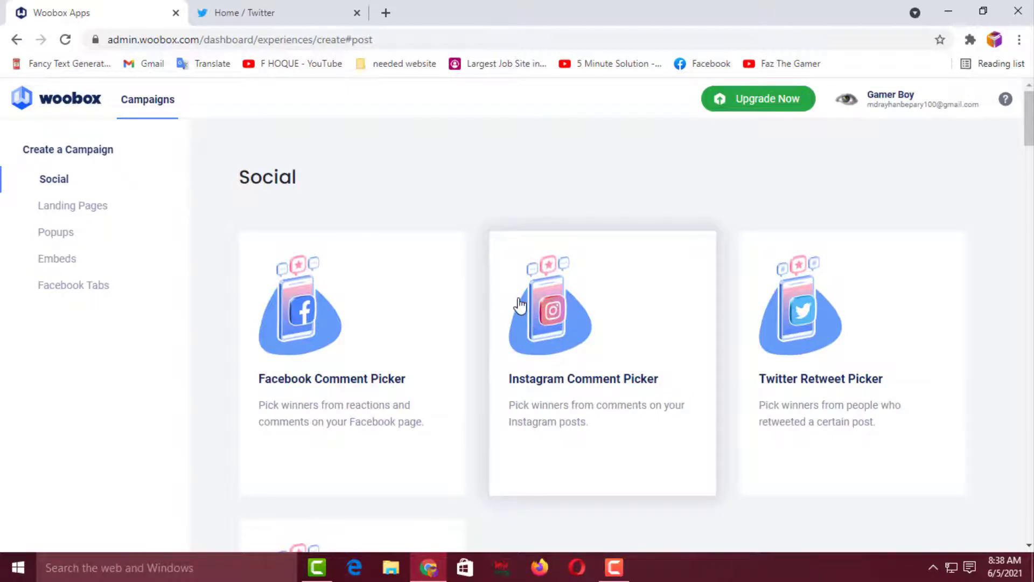
# Step: Add a Twitter Tab from Woobox's Facebook Tabs section and scroll its settings
pyautogui.click(94, 290)
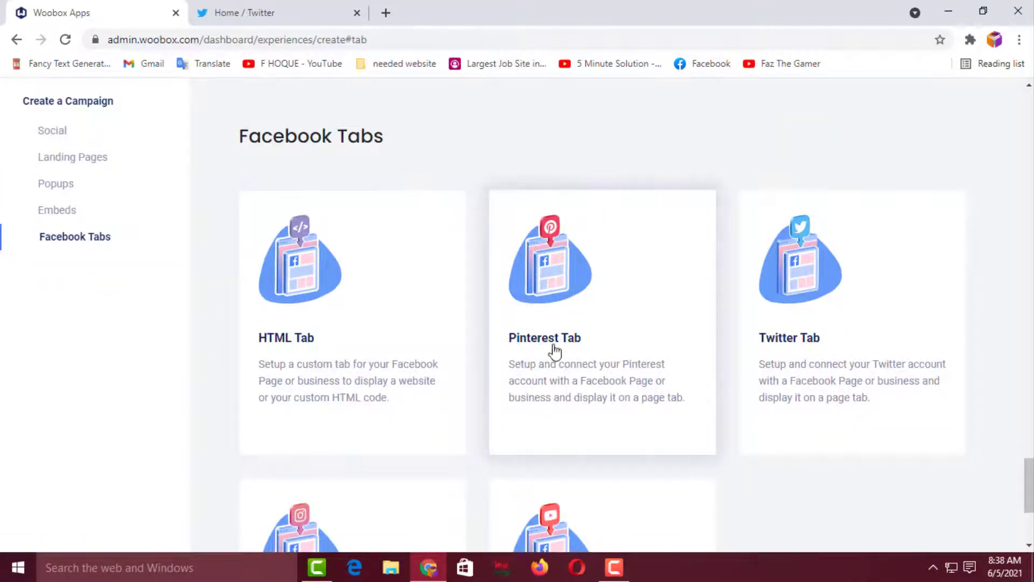
pyautogui.scroll(-3, 647, 404)
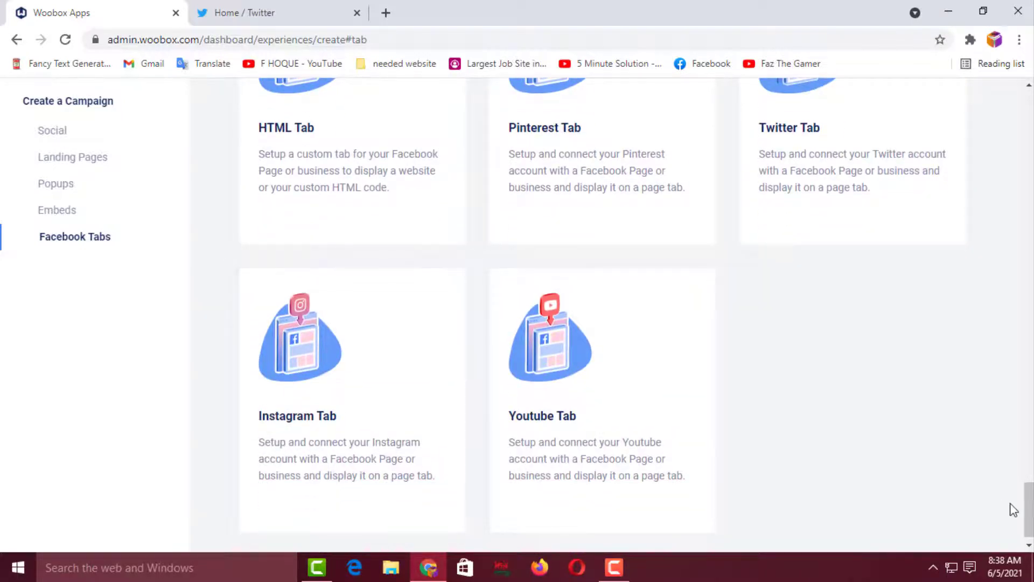
pyautogui.scroll(6, 1029, 509)
pyautogui.scroll(-2, 1029, 509)
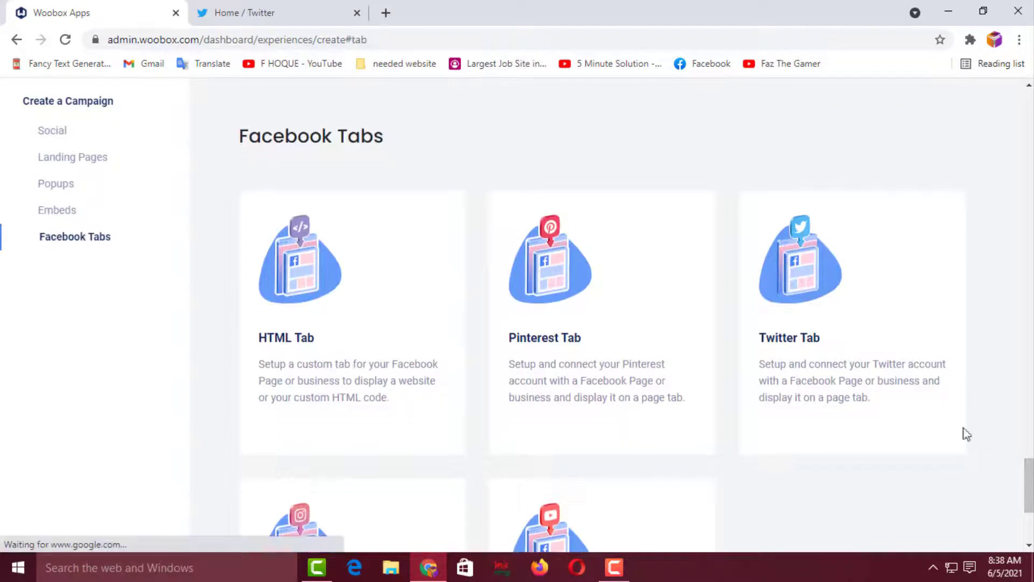
pyautogui.click(800, 341)
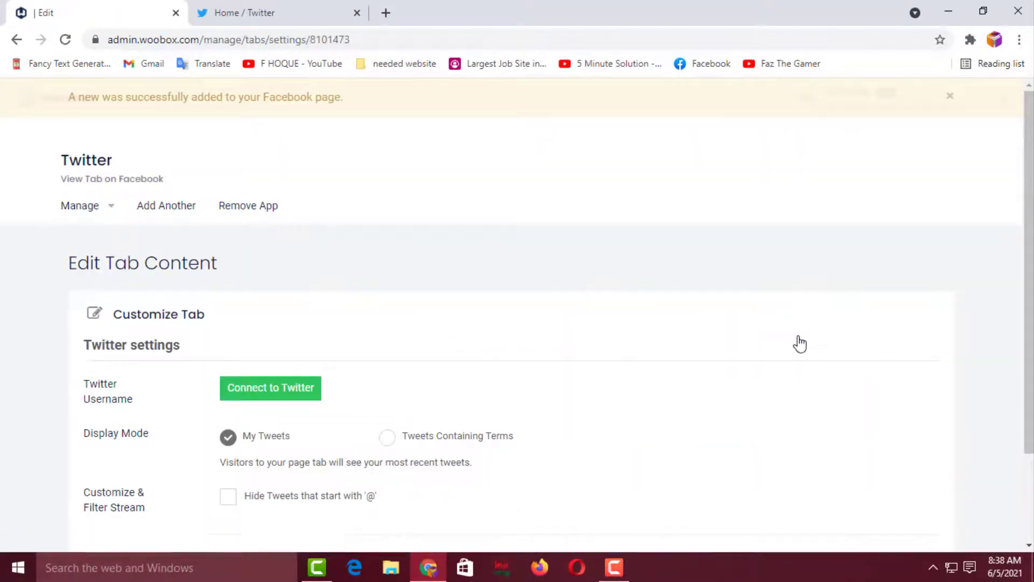
pyautogui.moveTo(1031, 300); pyautogui.dragTo(1031, 389)
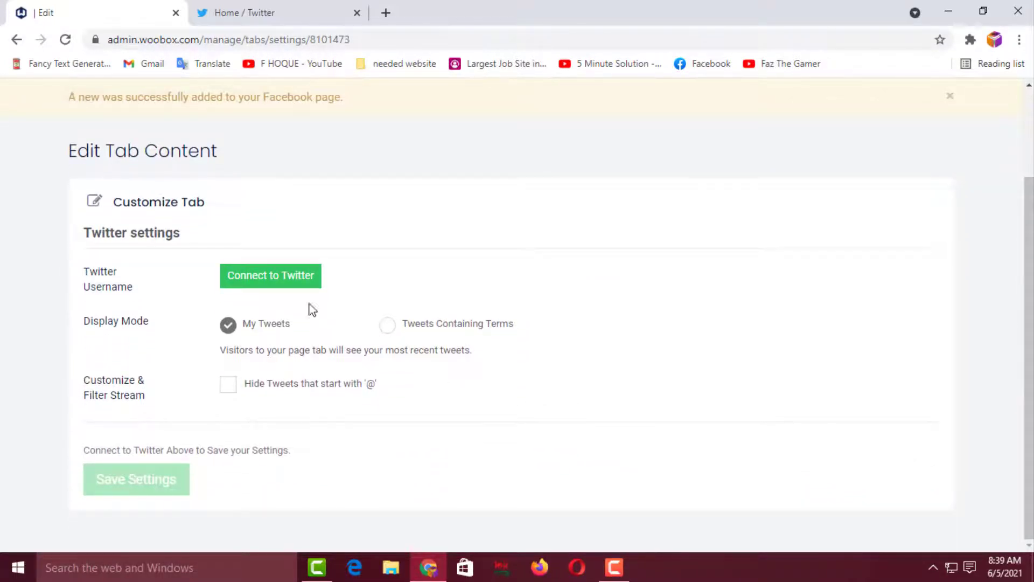
# Step: Begin linking a Twitter account through Connect to Twitter and Setup Twitter Account
pyautogui.click(287, 285)
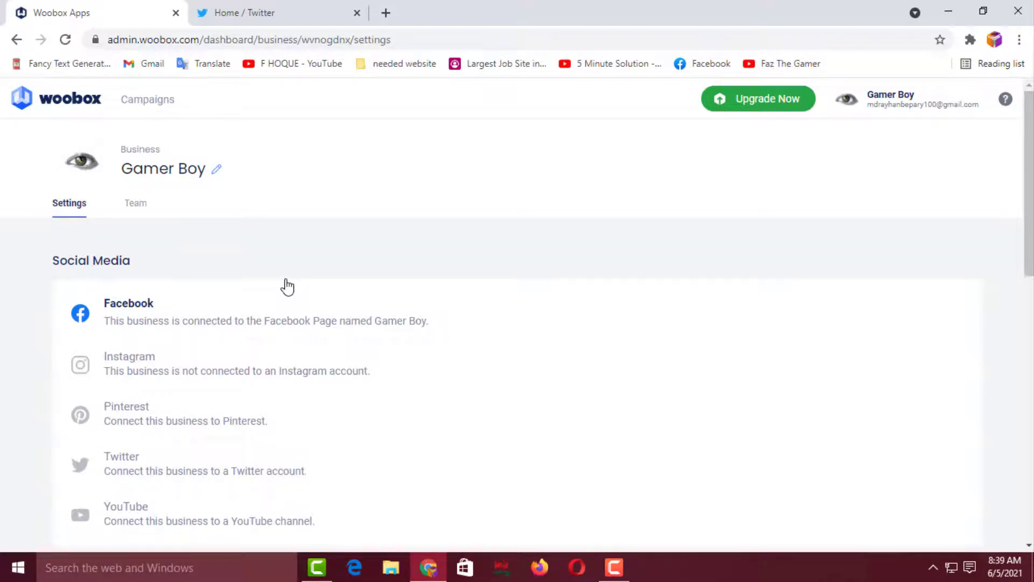
pyautogui.scroll(-1, 287, 286)
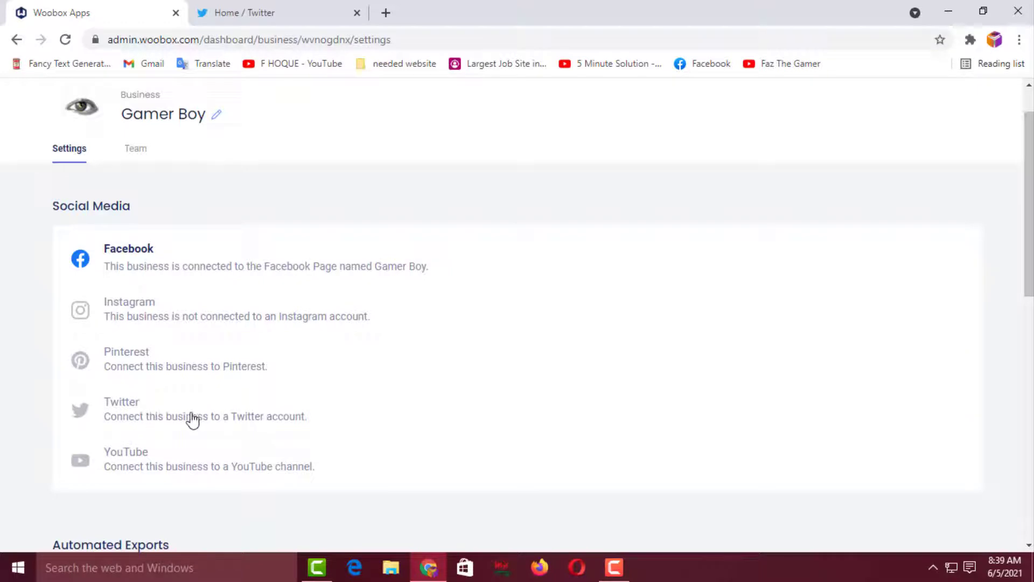
pyautogui.click(165, 419)
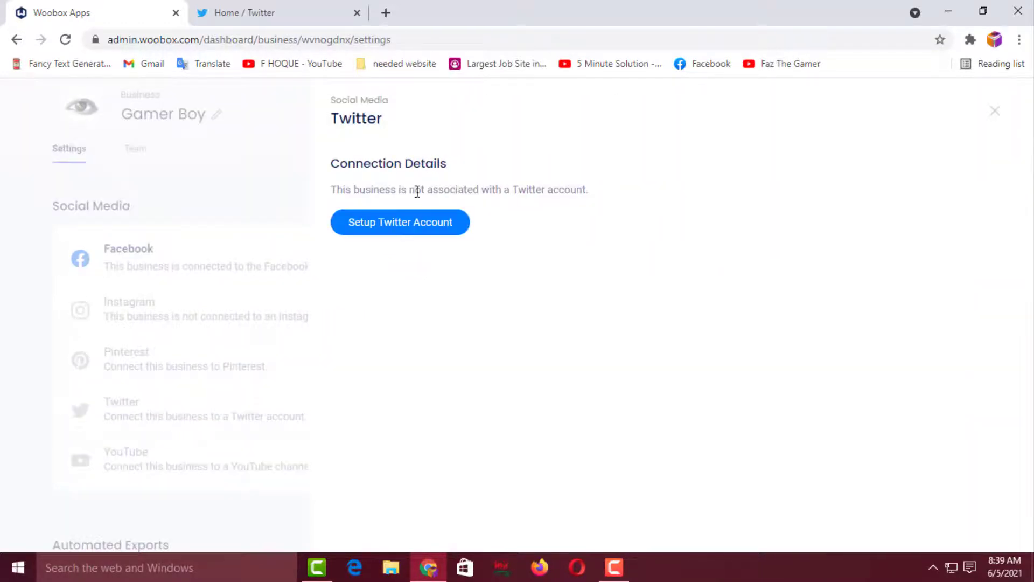
pyautogui.click(414, 233)
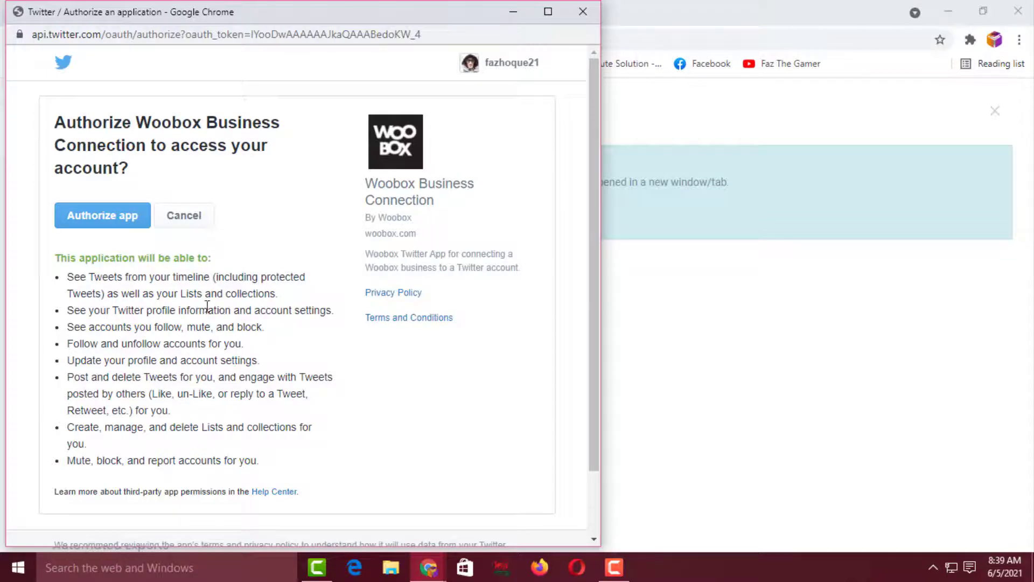
# Step: Authorize the Woobox Business Connection app on Twitter
pyautogui.click(112, 223)
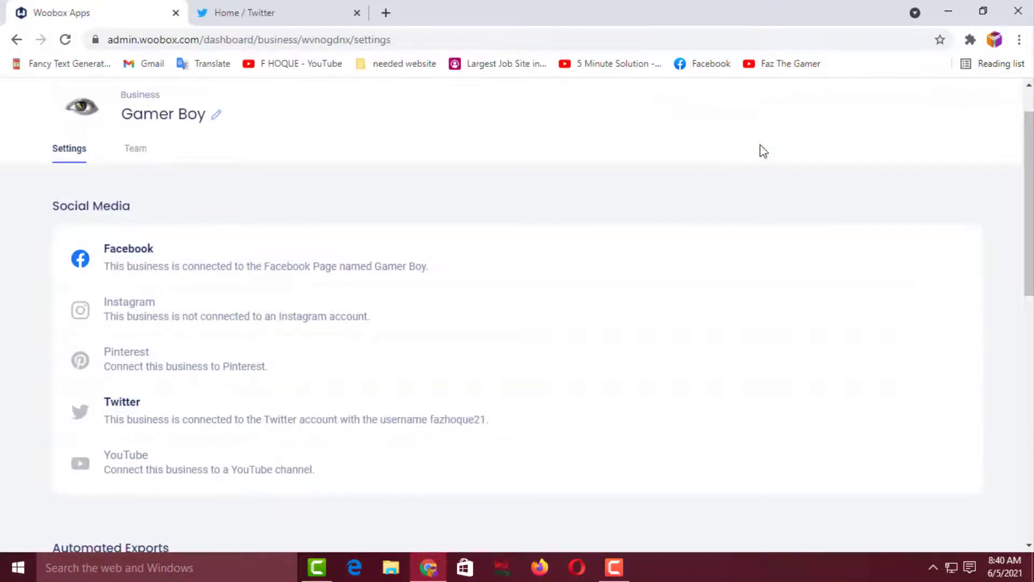
pyautogui.scroll(1, 336, 400)
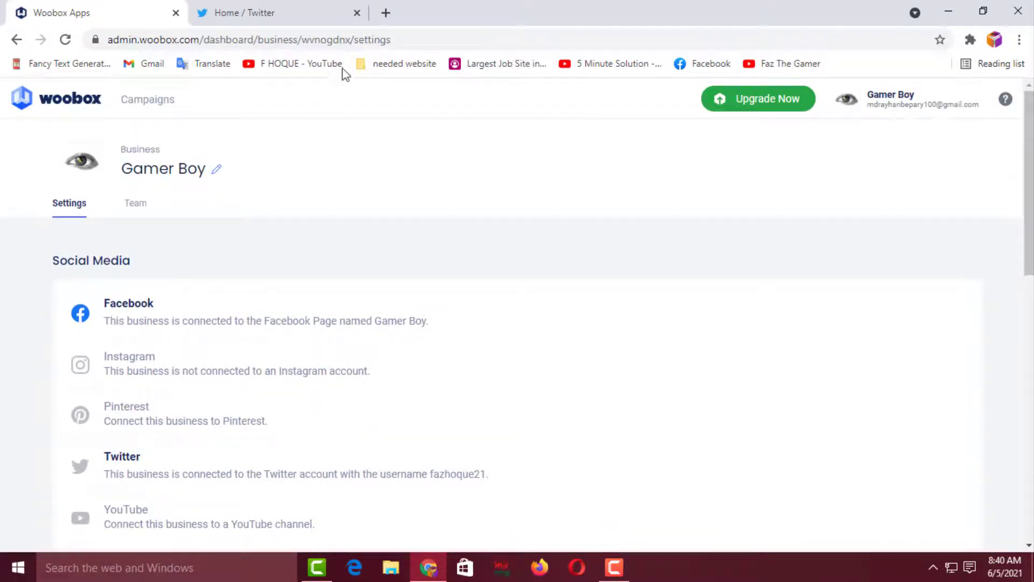
# Step: Open the Gamer Boy Facebook page in a new tab and check its More tabs for Twitter
pyautogui.click(385, 12)
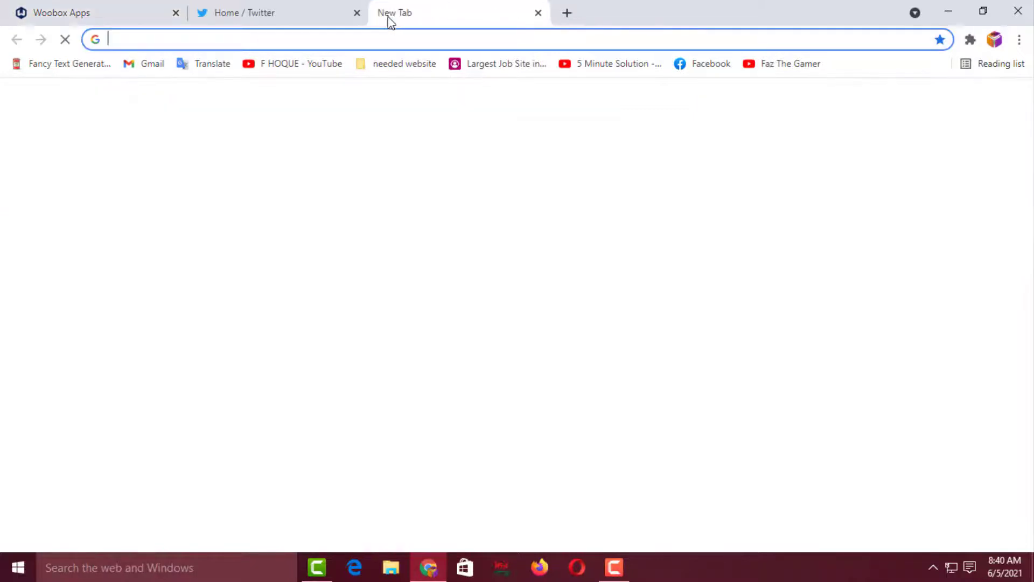
pyautogui.click(715, 65)
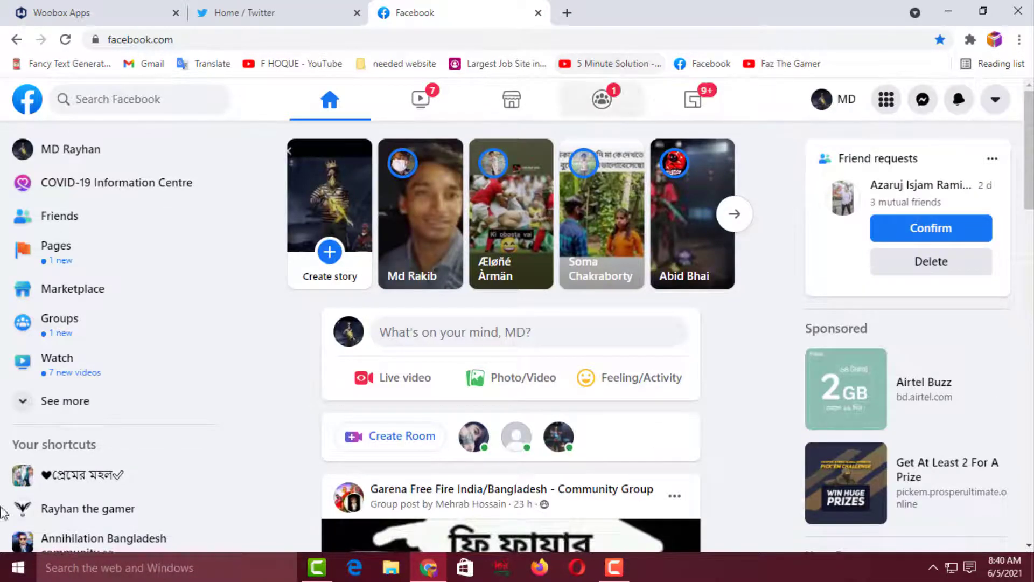
pyautogui.scroll(-2, 152, 388)
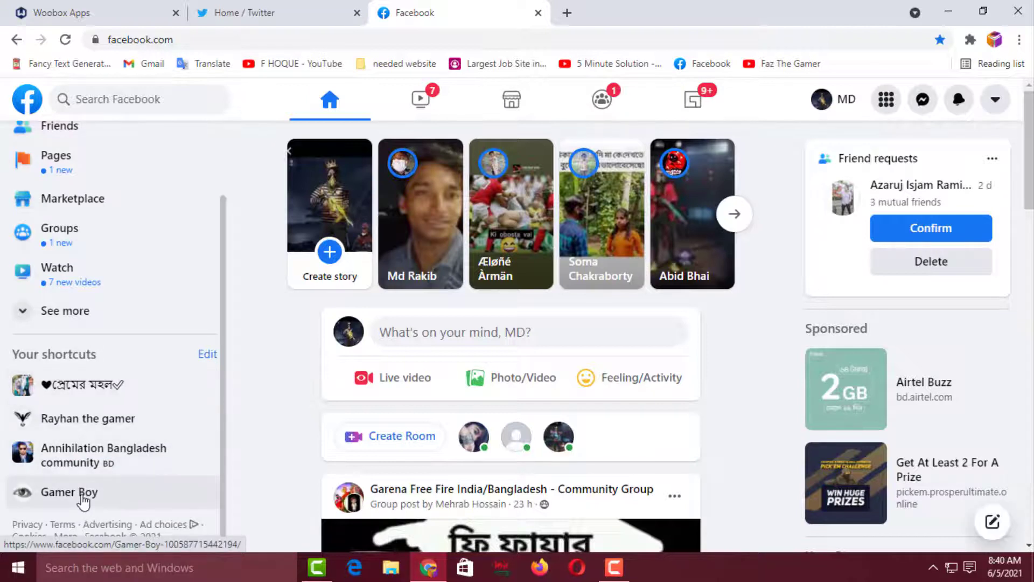
pyautogui.scroll(2, 83, 504)
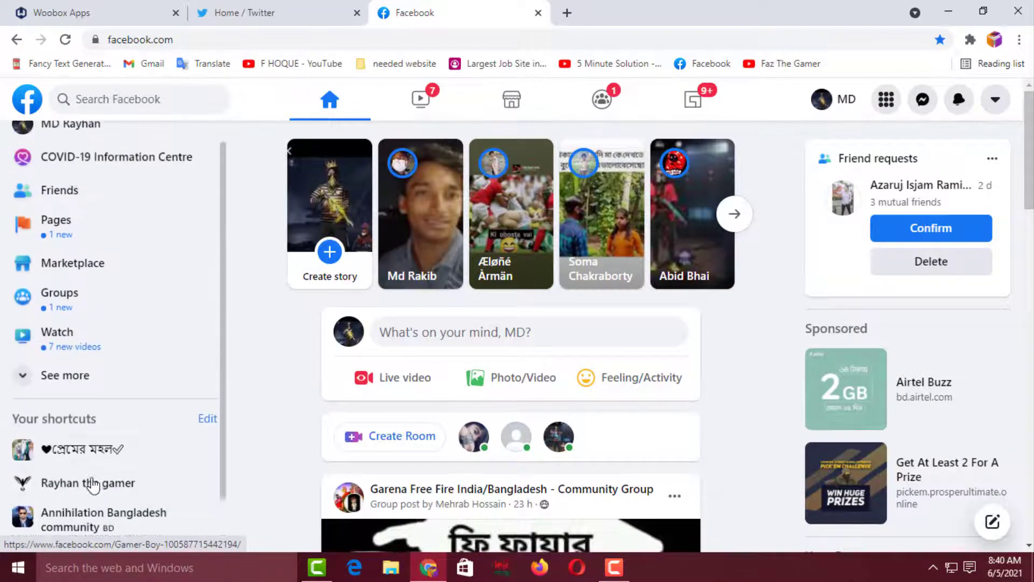
pyautogui.scroll(-2, 89, 463)
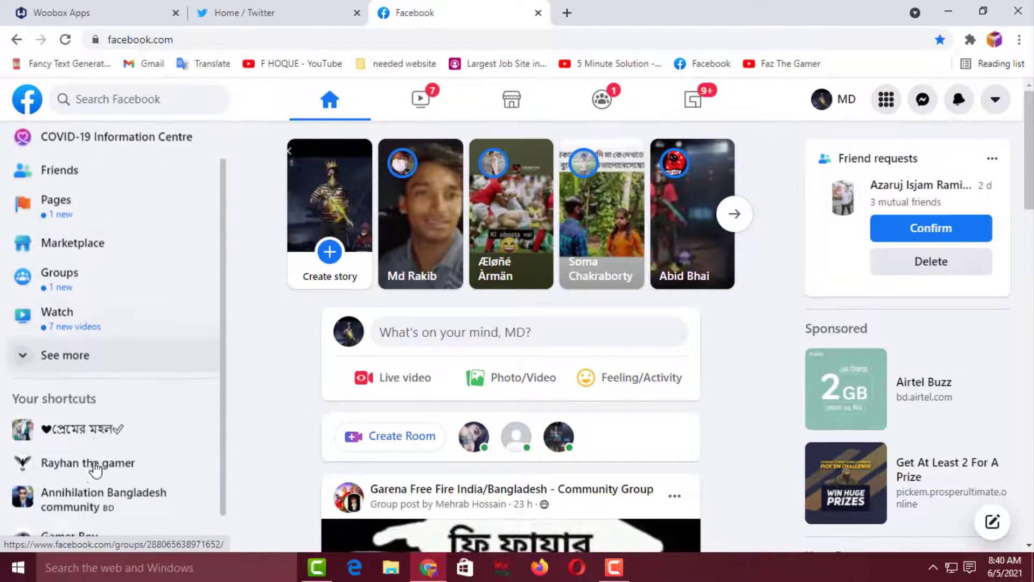
pyautogui.click(82, 490)
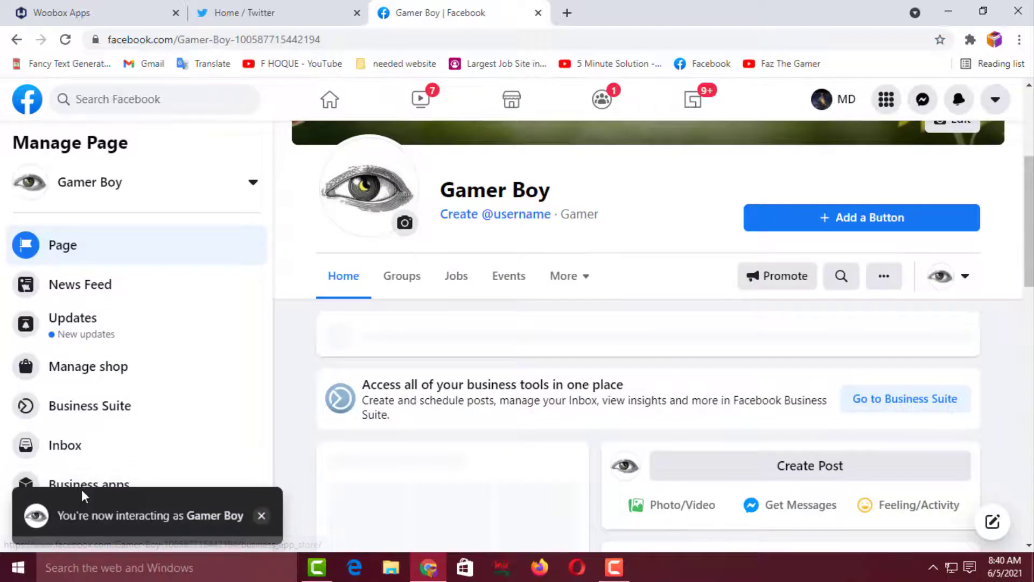
pyautogui.click(586, 282)
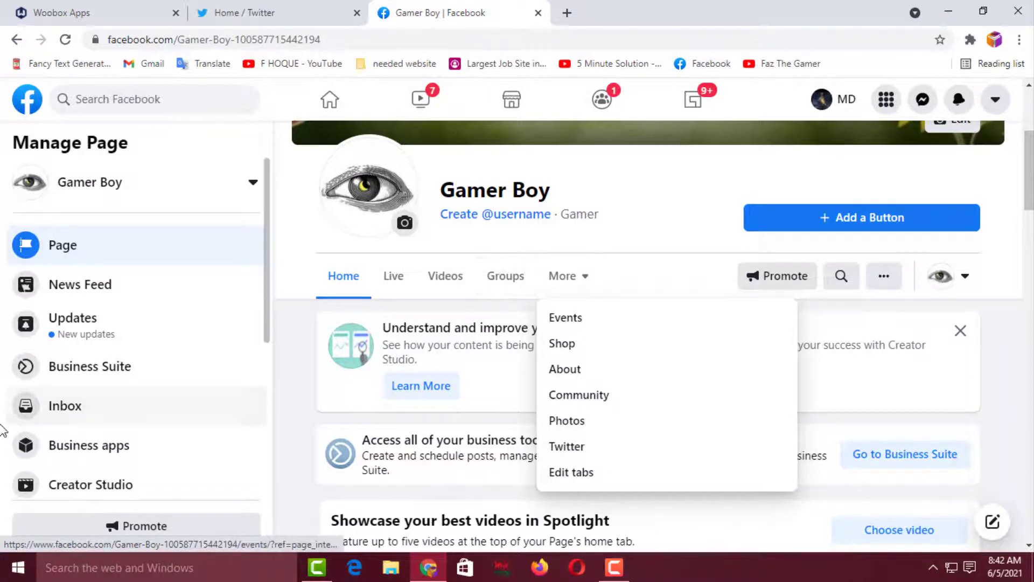
pyautogui.scroll(-5, 55, 452)
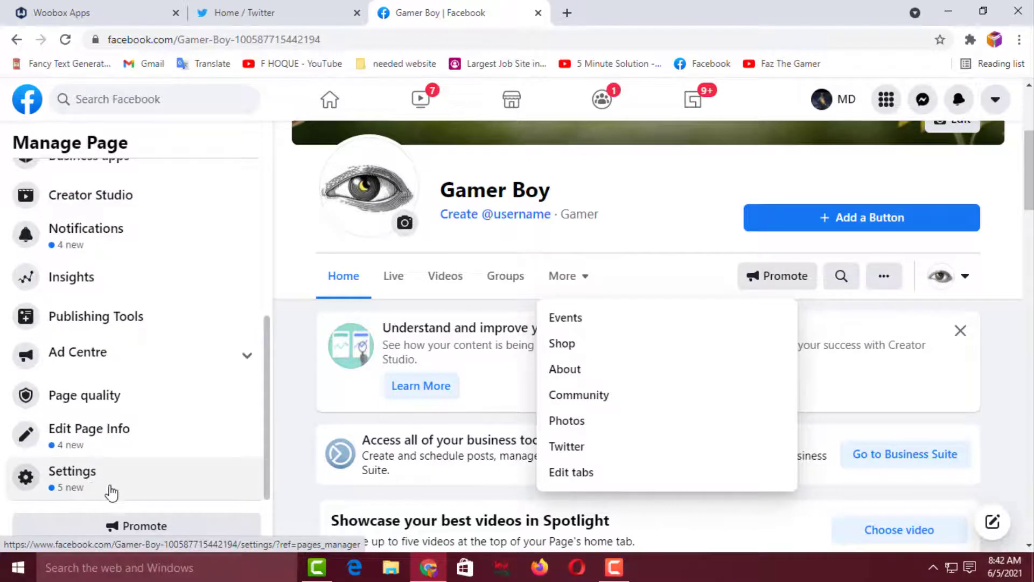
# Step: Switch the Gamer Boy page template to Standard under Templates and tabs
pyautogui.click(90, 487)
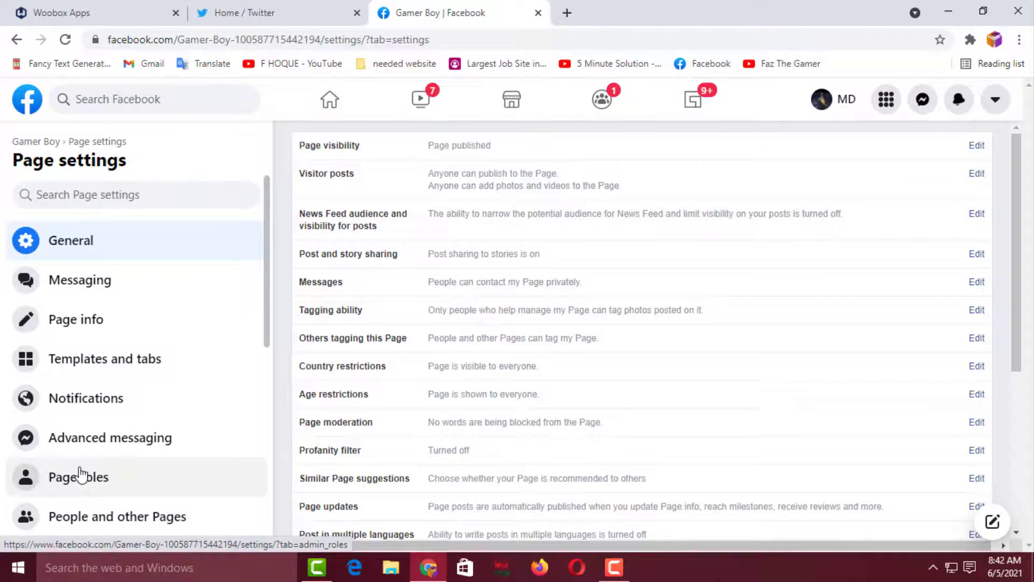
pyautogui.click(144, 366)
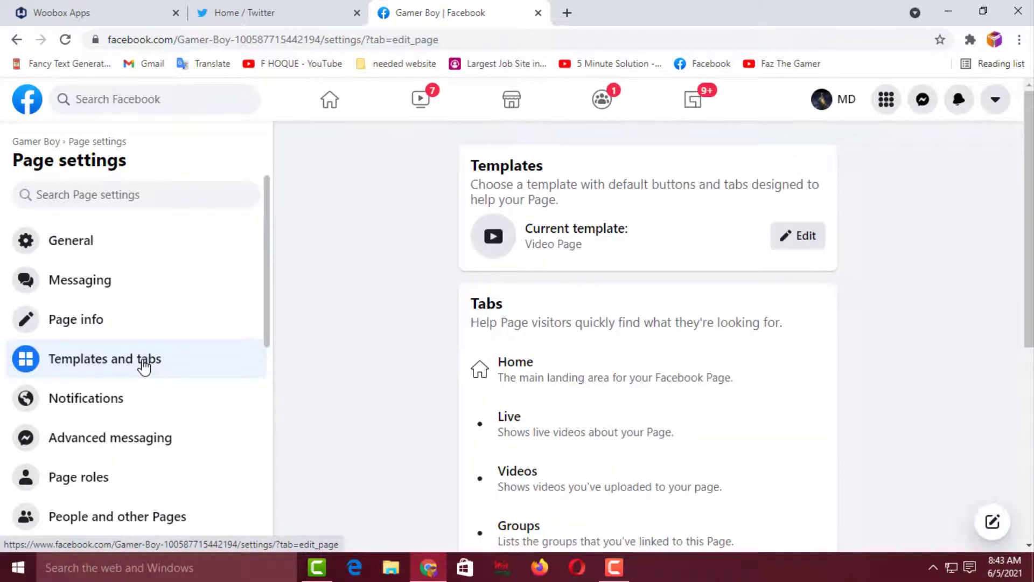
pyautogui.click(790, 243)
pyautogui.scroll(-5, 609, 316)
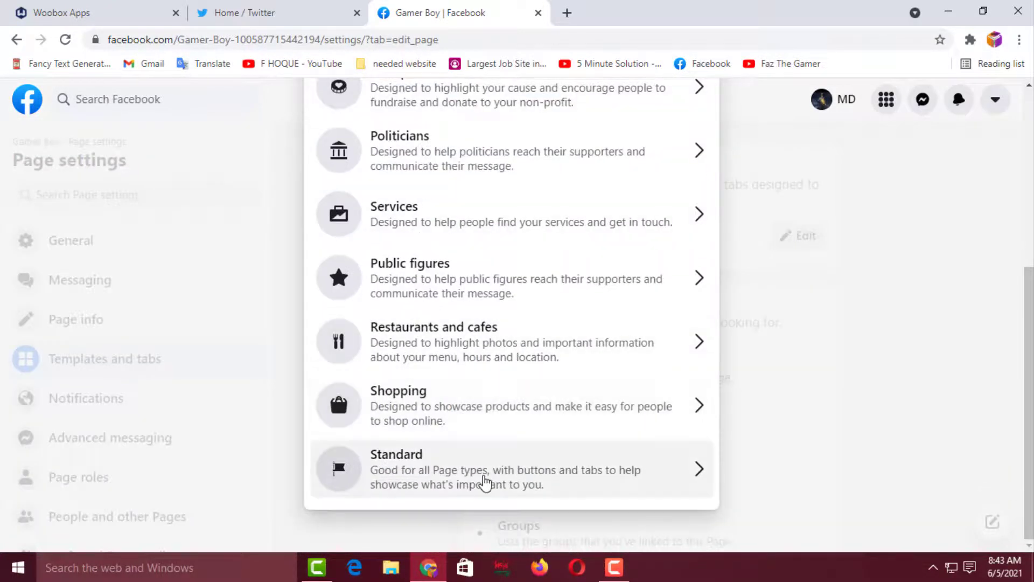
pyautogui.click(484, 482)
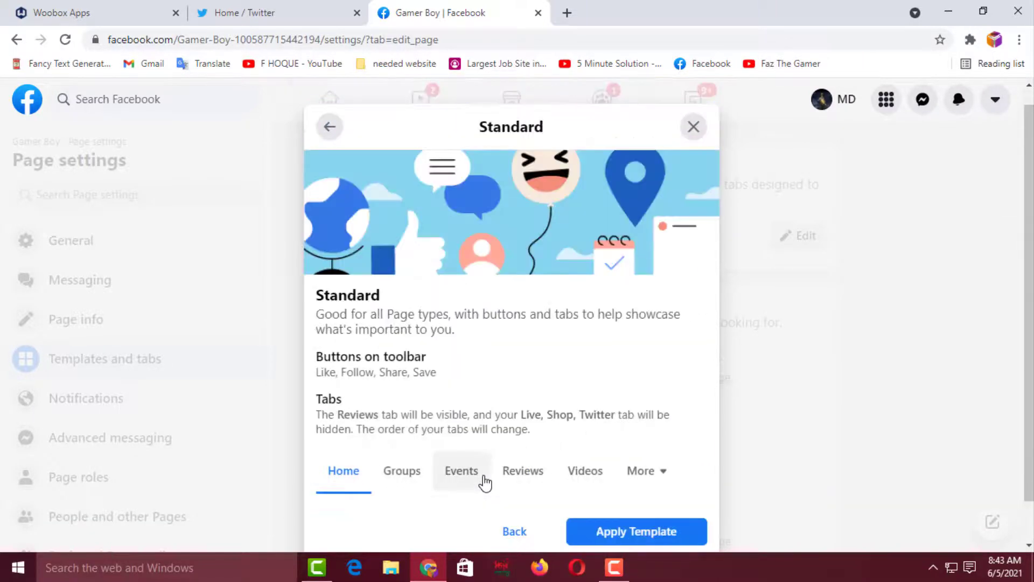
pyautogui.click(628, 539)
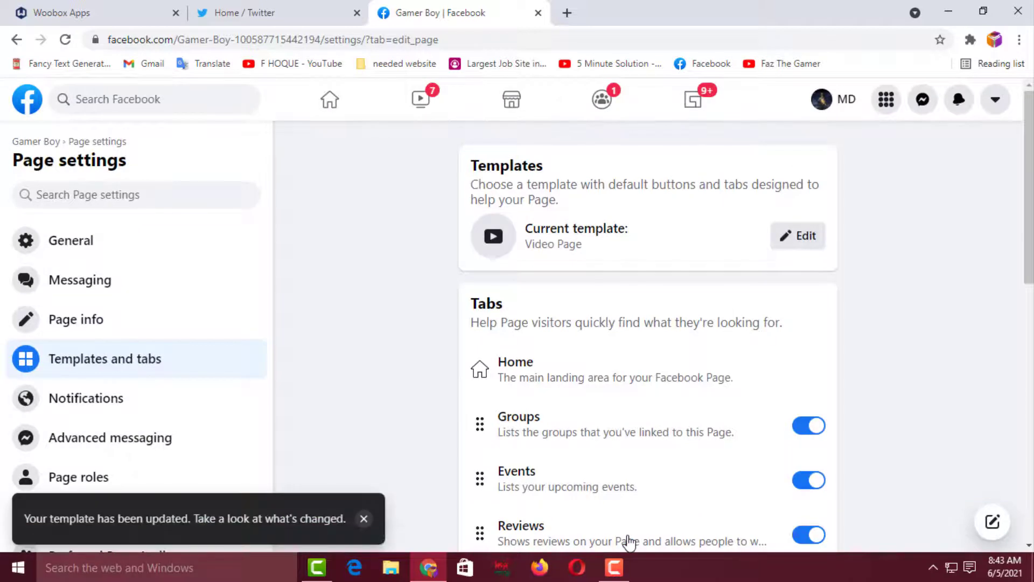
# Step: Drag the Twitter tab up past Community, Events and Groups so it follows Home
pyautogui.scroll(-8, 1023, 308)
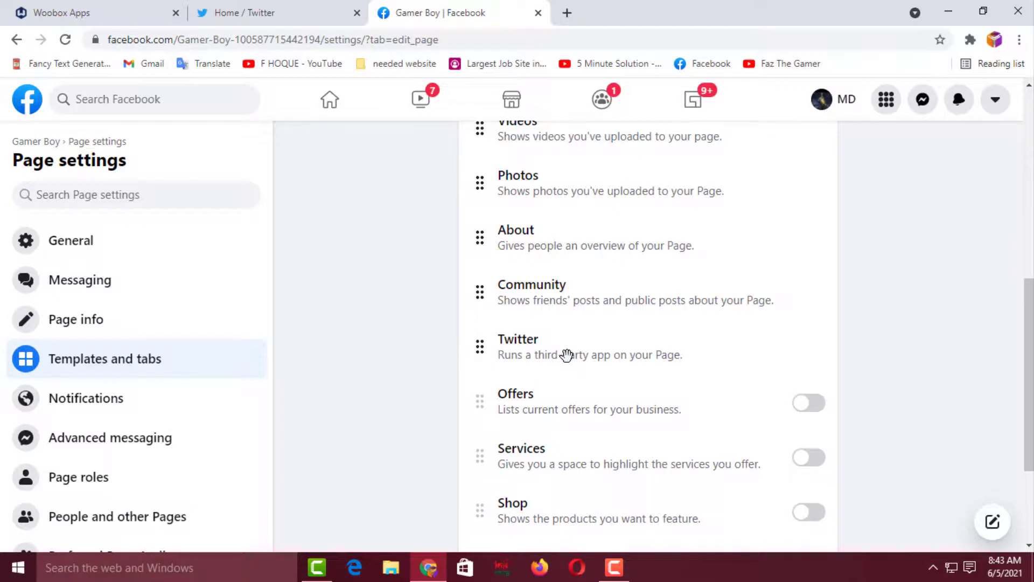
pyautogui.moveTo(567, 356); pyautogui.dragTo(565, 203)
pyautogui.moveTo(1029, 382); pyautogui.dragTo(1029, 305)
pyautogui.moveTo(537, 393); pyautogui.dragTo(541, 238)
pyautogui.scroll(3, 464, 338)
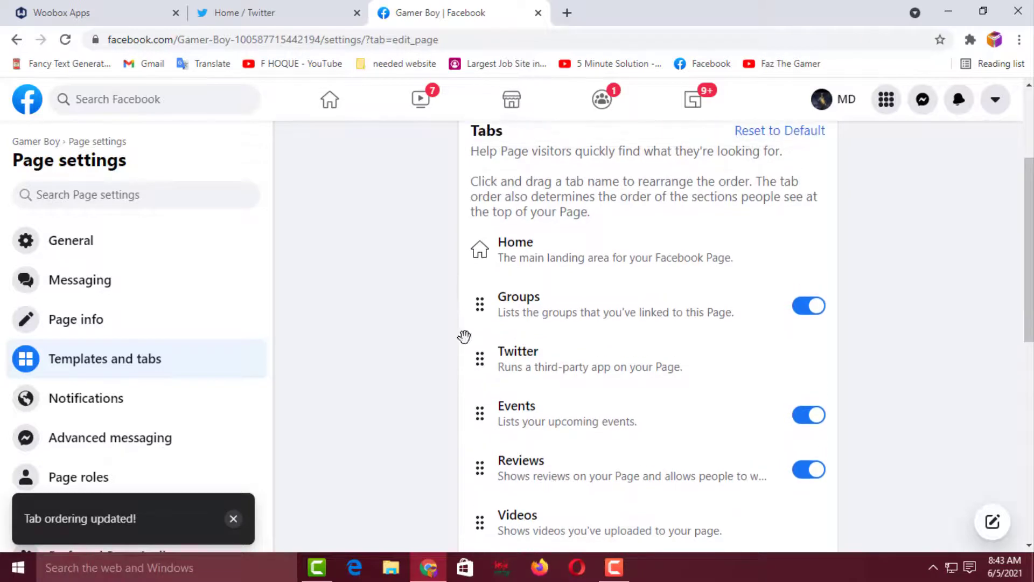
pyautogui.moveTo(528, 370); pyautogui.dragTo(536, 294)
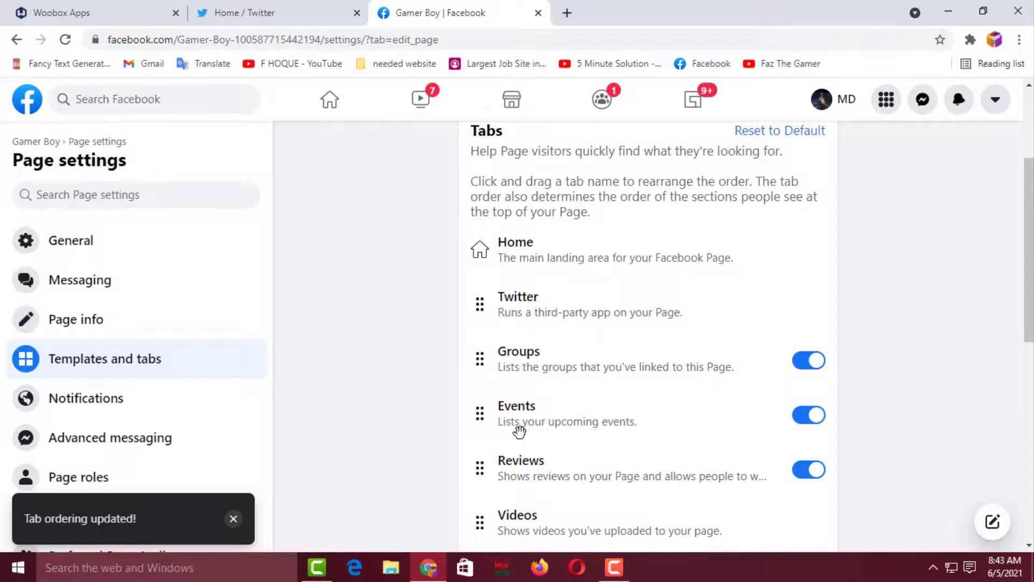
pyautogui.scroll(3, 518, 431)
# Step: Return to the Gamer Boy page and launch the Woobox setup link from its Twitter tab
pyautogui.click(16, 39)
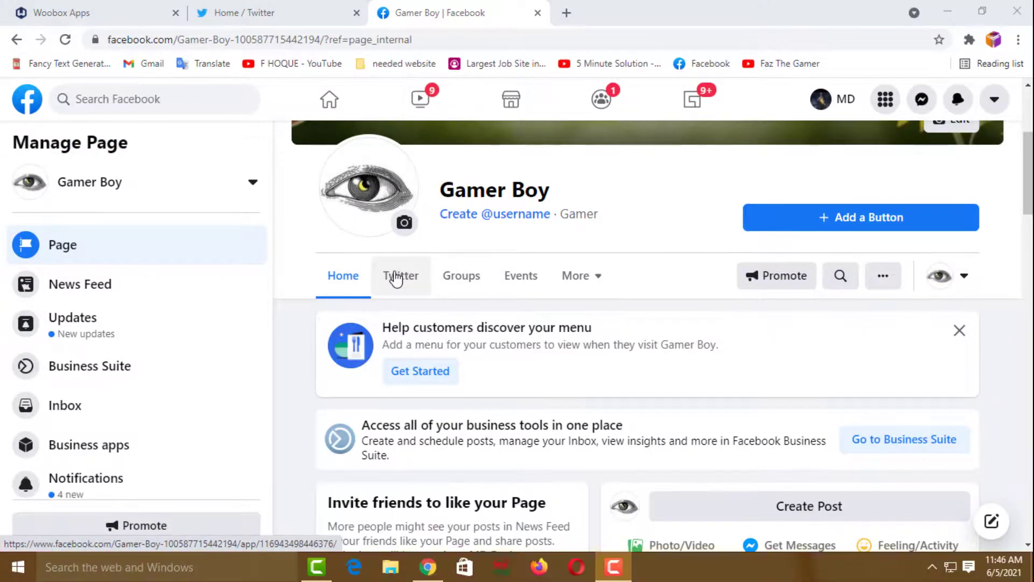
pyautogui.click(398, 279)
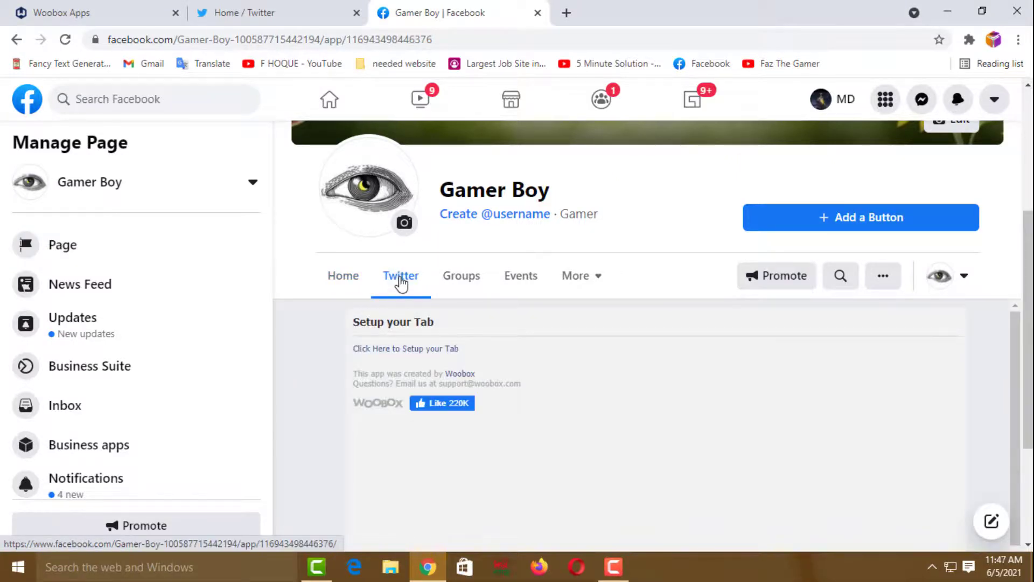
pyautogui.click(411, 356)
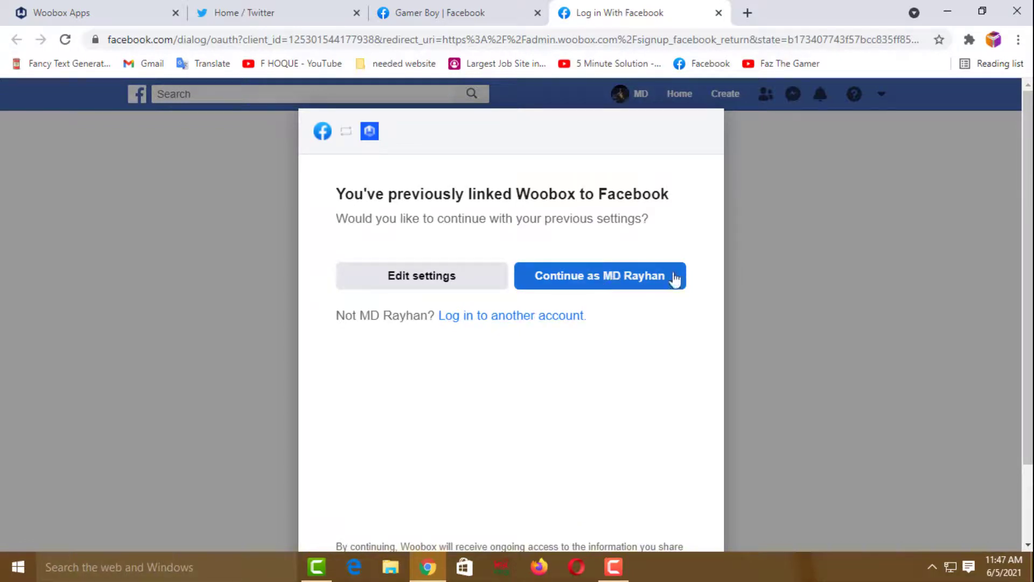
# Step: Continue with the linked Facebook login and save the Twitter tab using My Tweets display mode
pyautogui.click(604, 282)
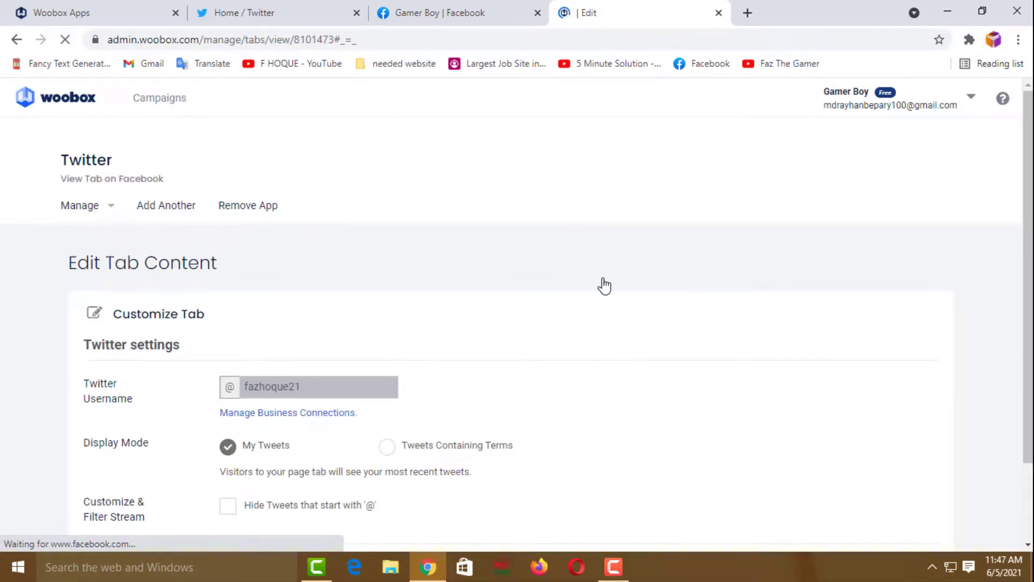
pyautogui.scroll(-2, 988, 223)
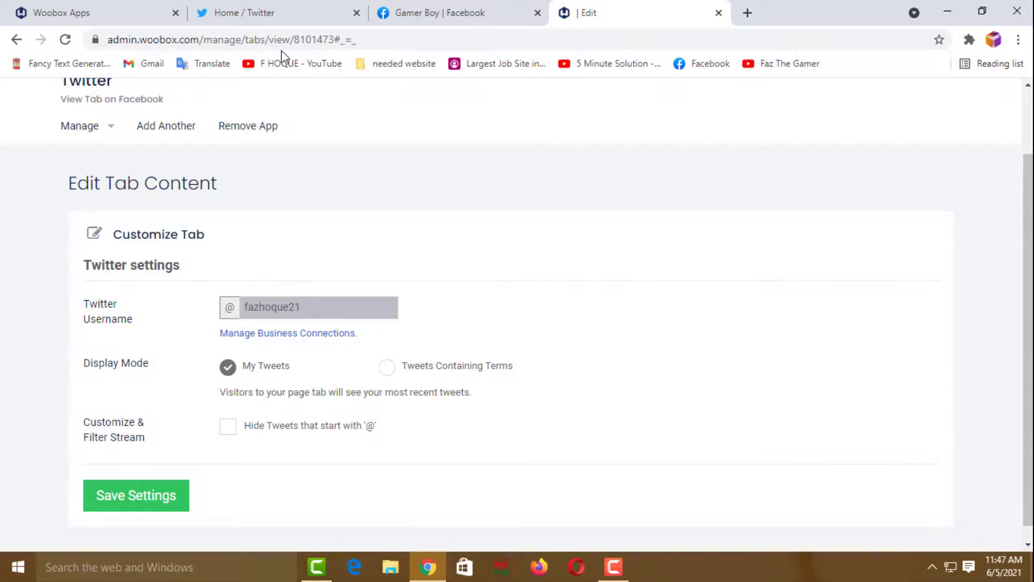
pyautogui.scroll(-1, 229, 370)
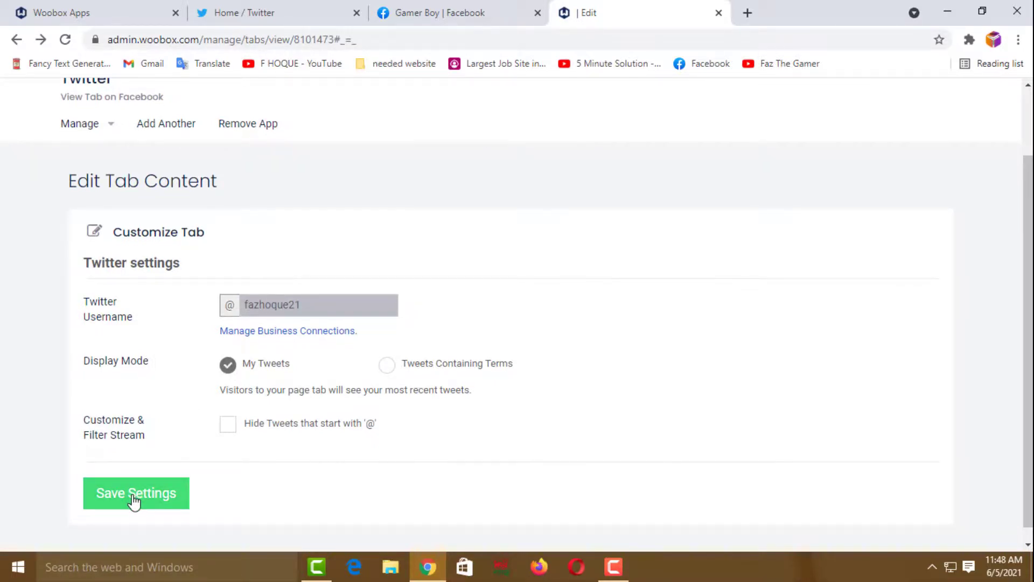
pyautogui.click(149, 500)
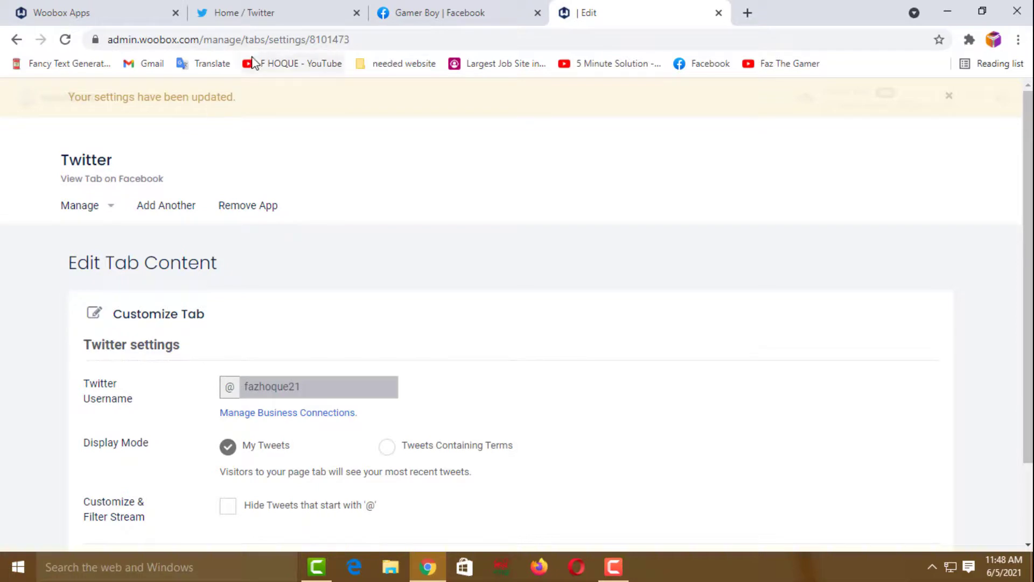
pyautogui.click(426, 6)
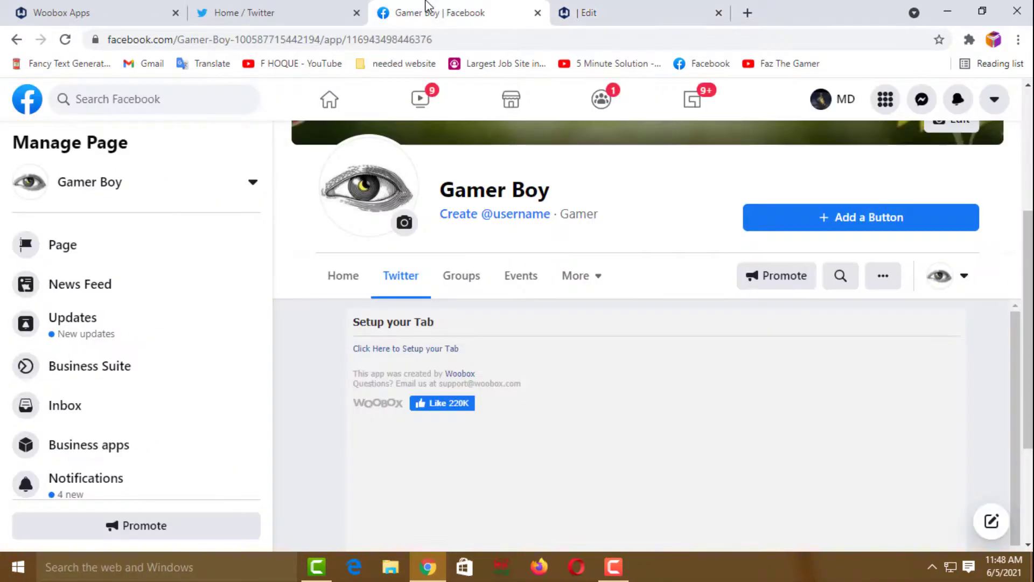
# Step: Reload the Gamer Boy page, then visit Home and return to the Twitter tab to check its feed
pyautogui.click(64, 40)
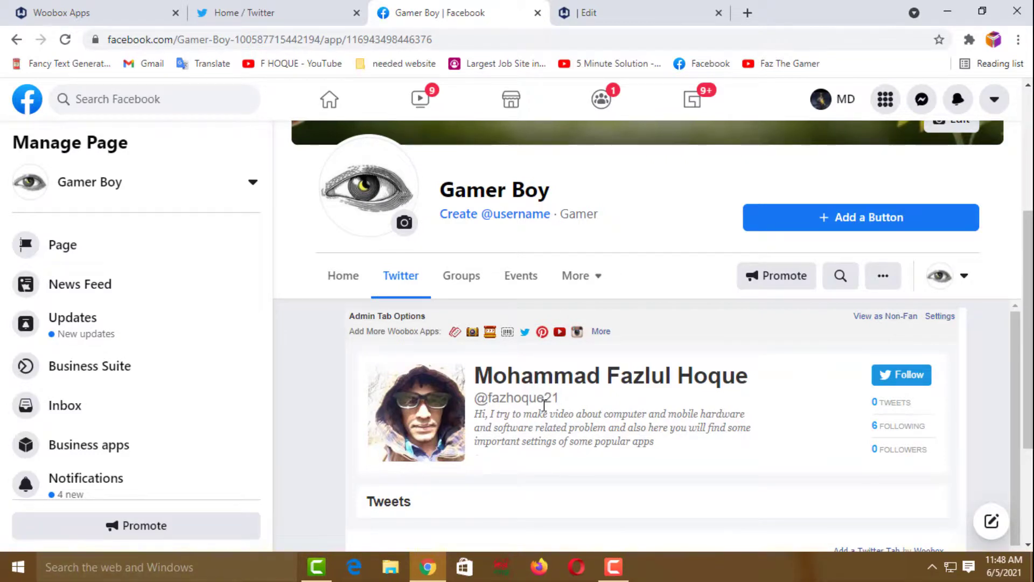
pyautogui.click(333, 280)
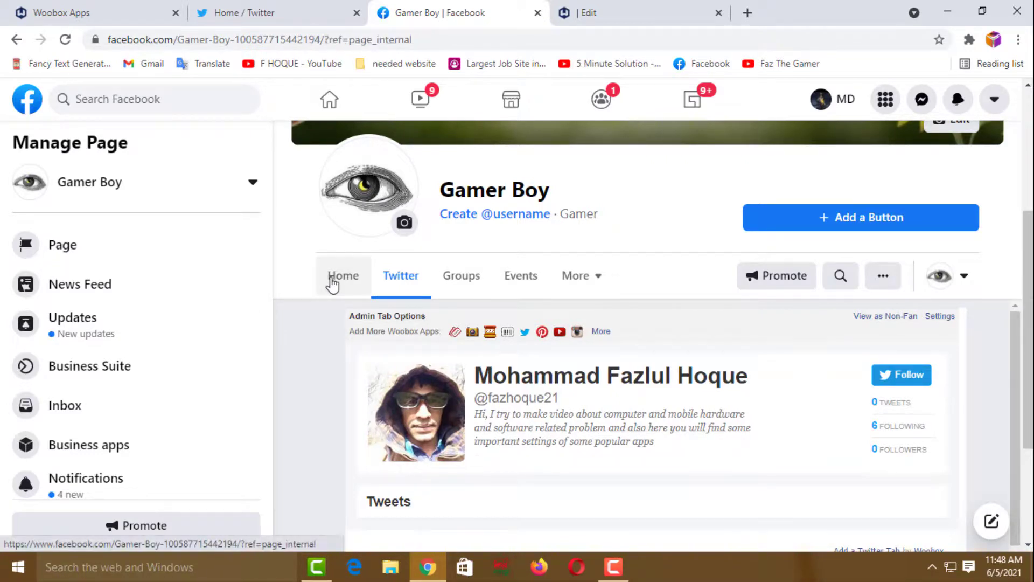
pyautogui.click(333, 283)
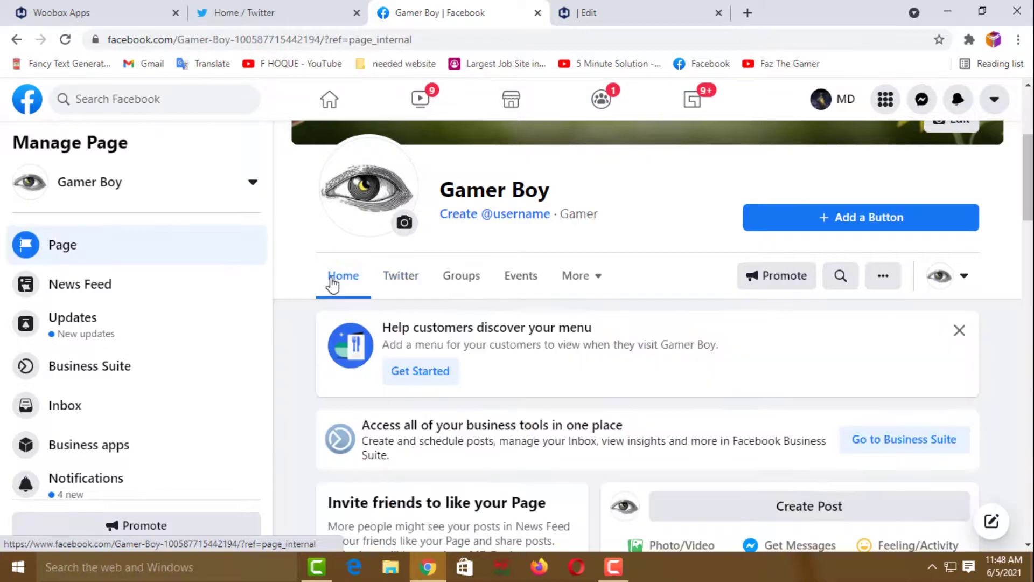
pyautogui.click(399, 282)
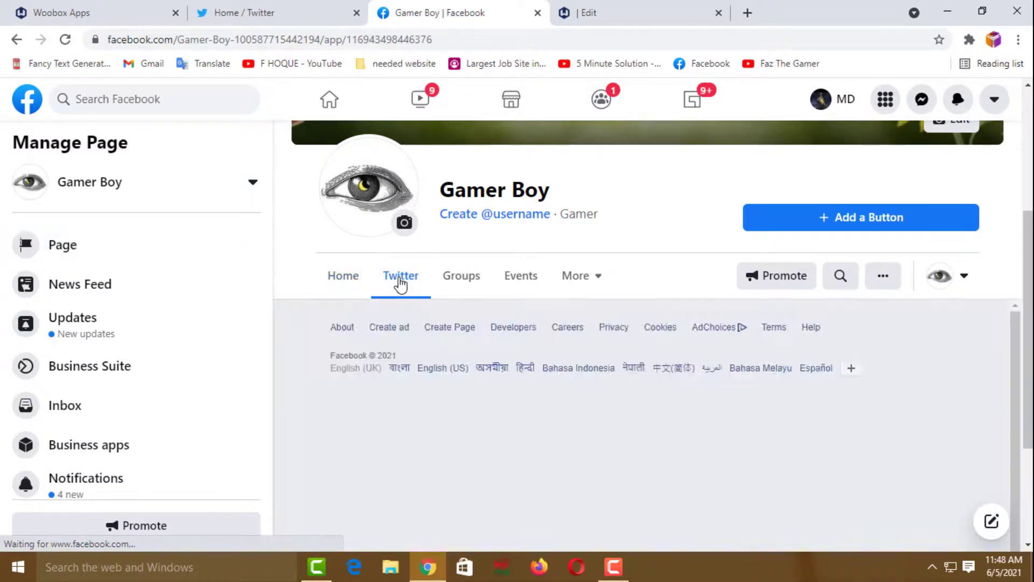